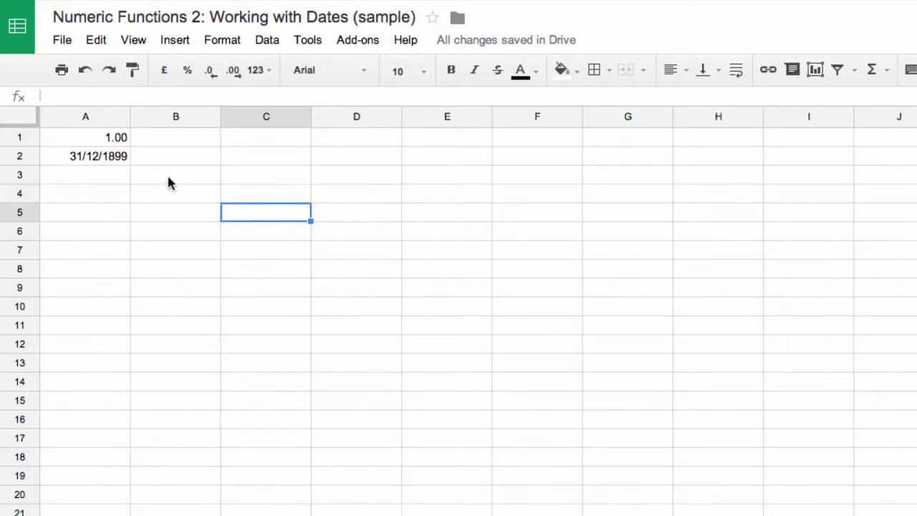
Change the number format of cell A1 to Date.
click(102, 140)
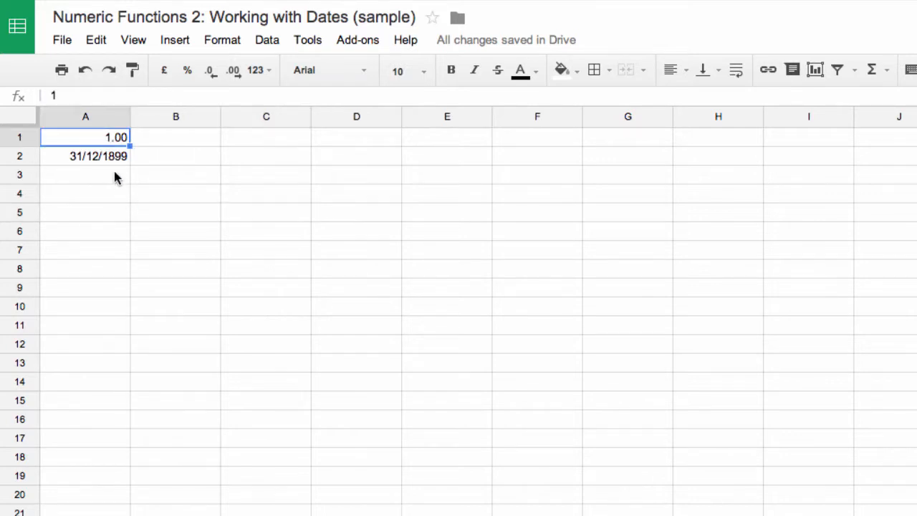
click(208, 40)
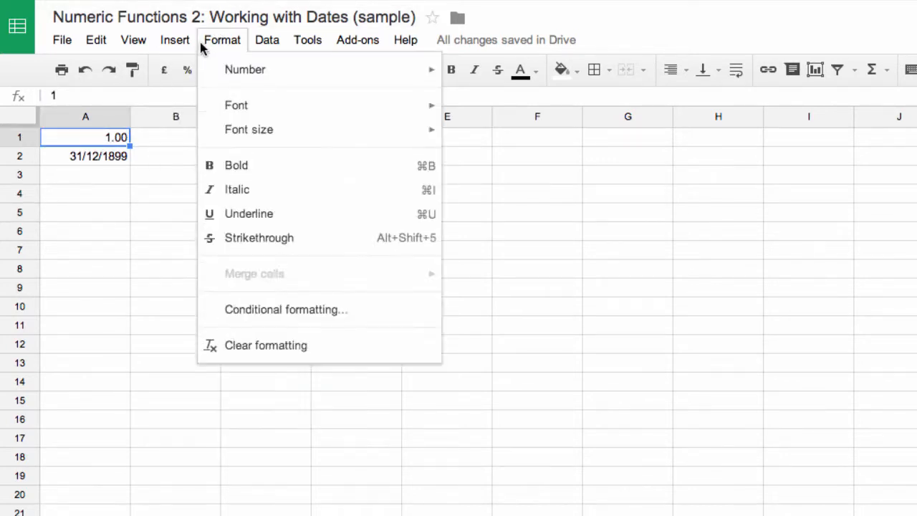
mouse_move(243, 72)
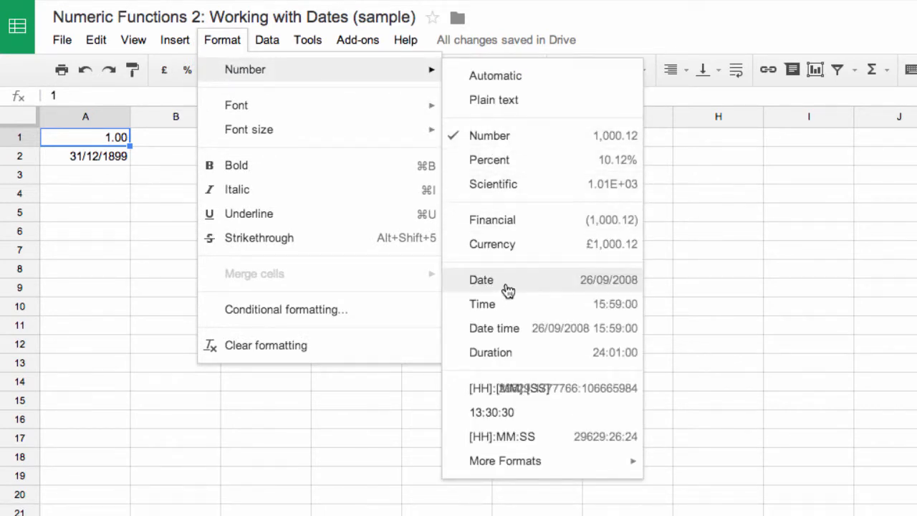
click(587, 287)
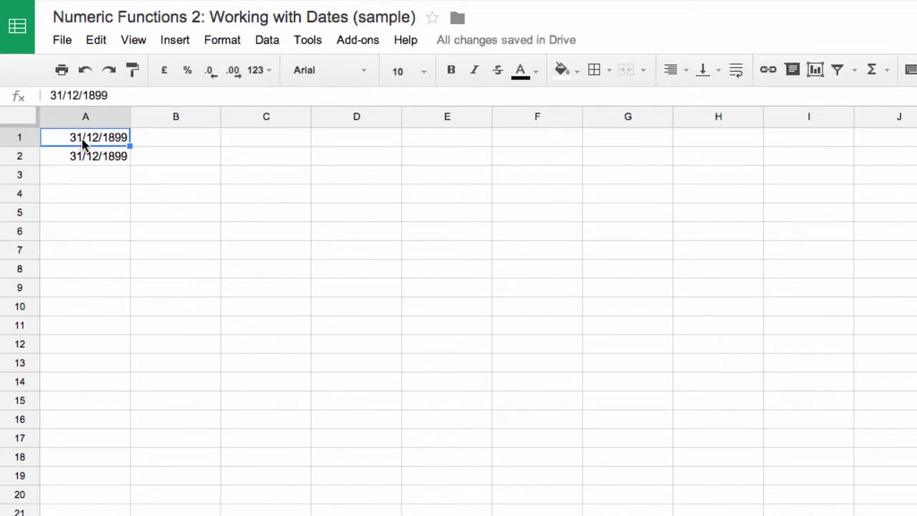
Change the format of the date in cell A2 to Number.
click(106, 158)
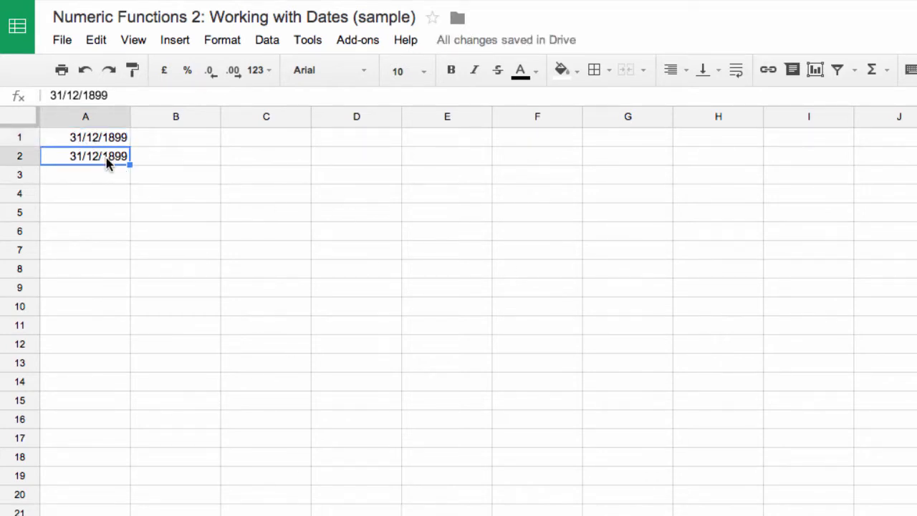
click(221, 43)
mouse_move(239, 79)
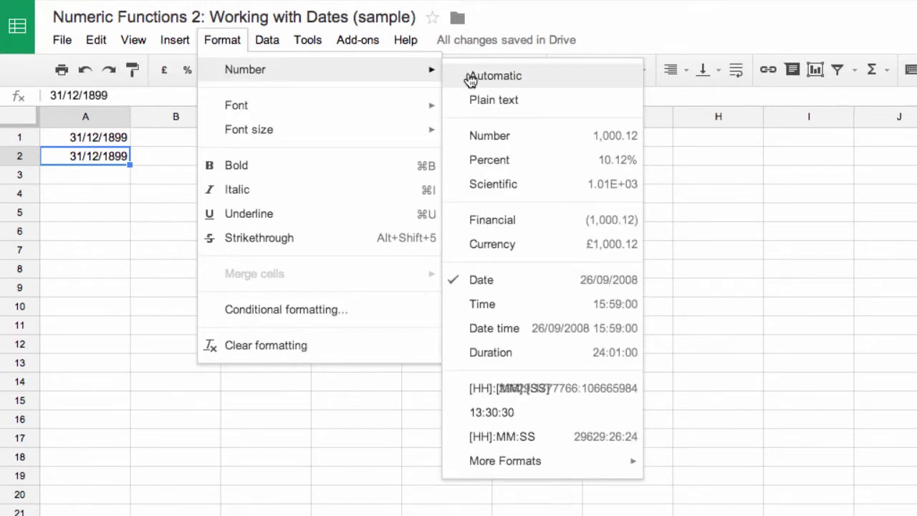
click(498, 144)
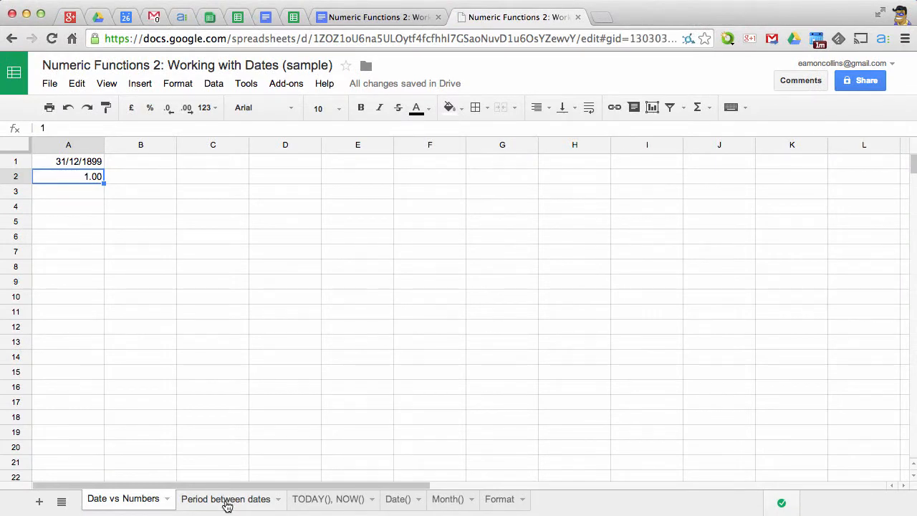
On the "Period between dates" sheet, enter 1/12/1952 in cell A4 as the first date.
click(225, 500)
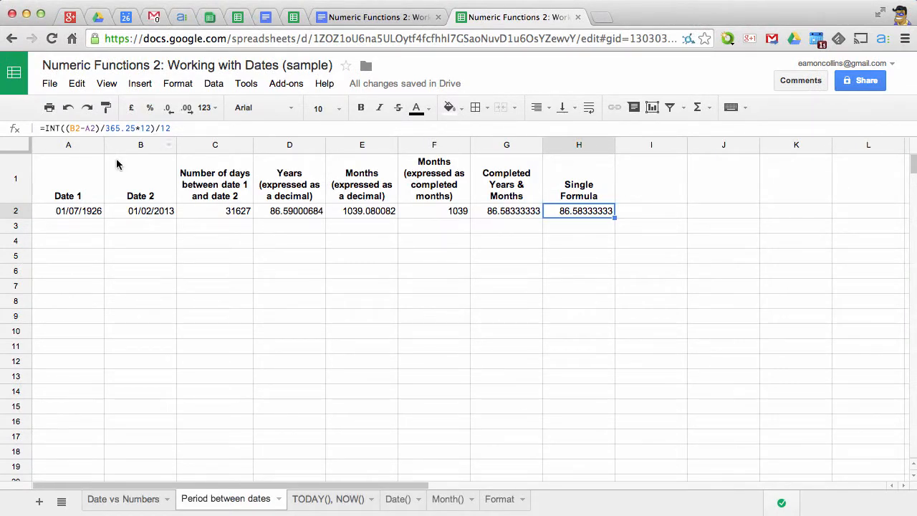
click(75, 215)
drag(76, 215, 577, 212)
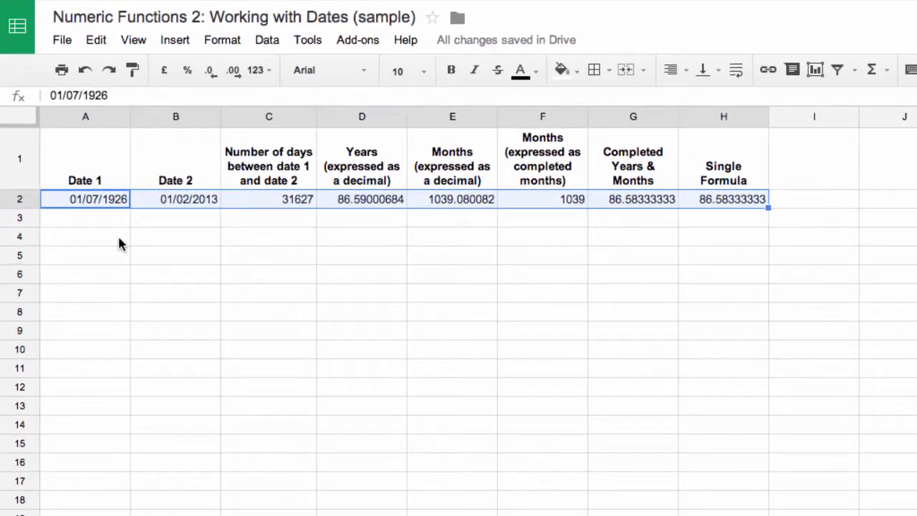
click(102, 239)
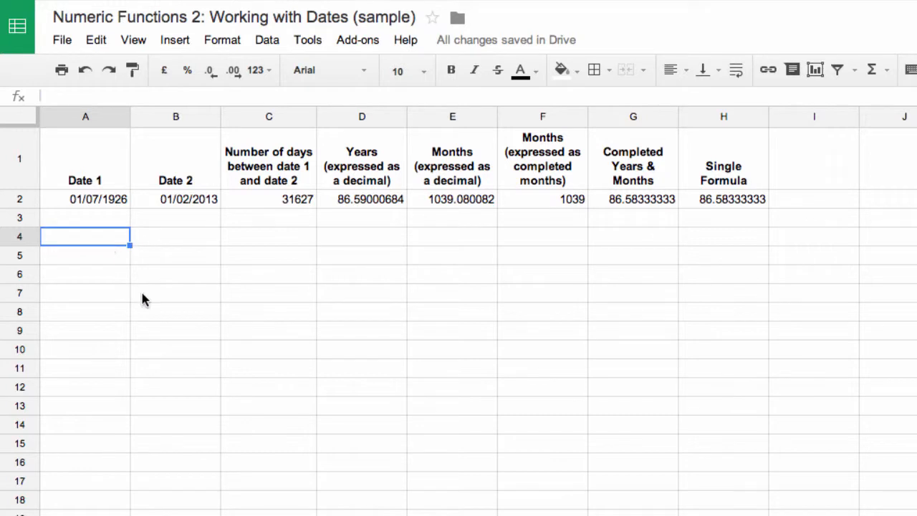
text(1/)
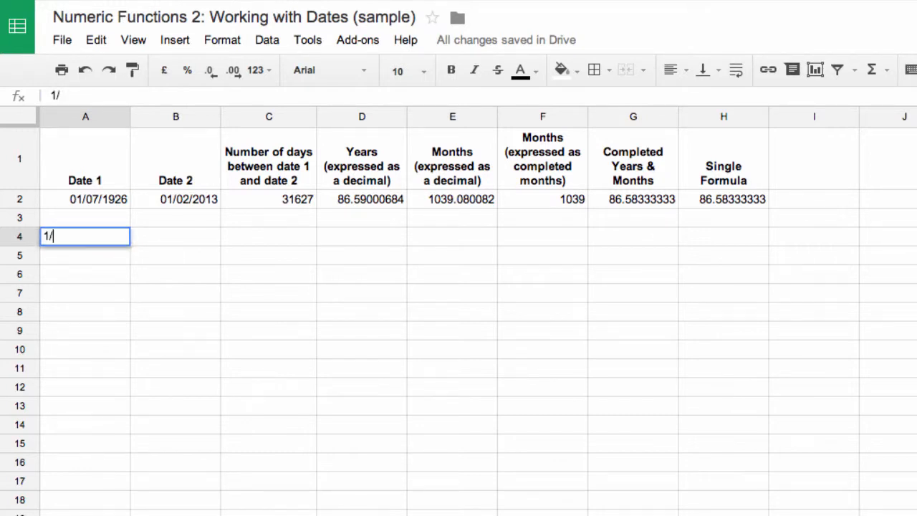
text(12/1952)
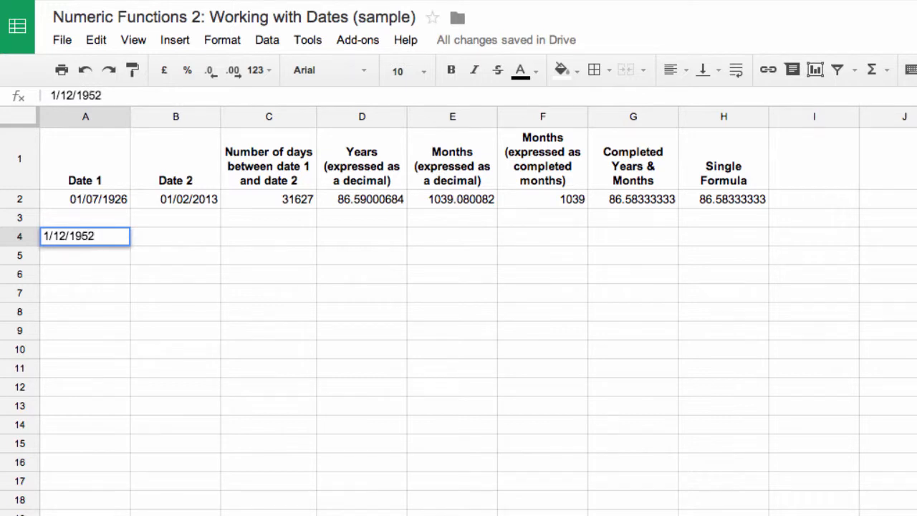
key(Tab)
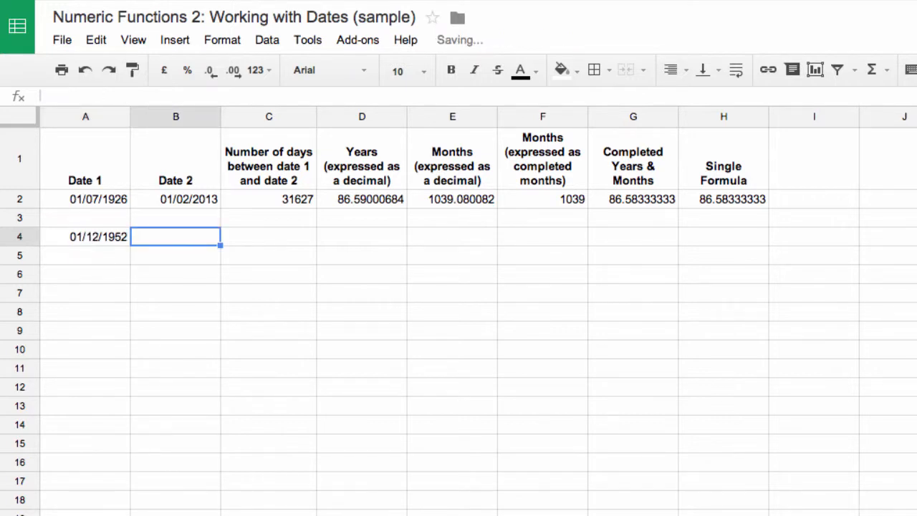
Enter 15/3/2014 in cell B4 as the second date.
text(1)
key(BackSpace)
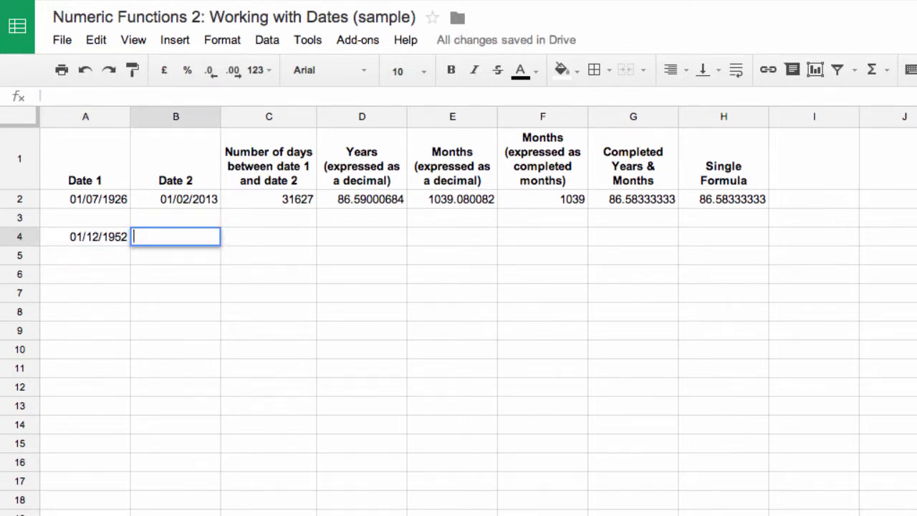
text(15/3/2014)
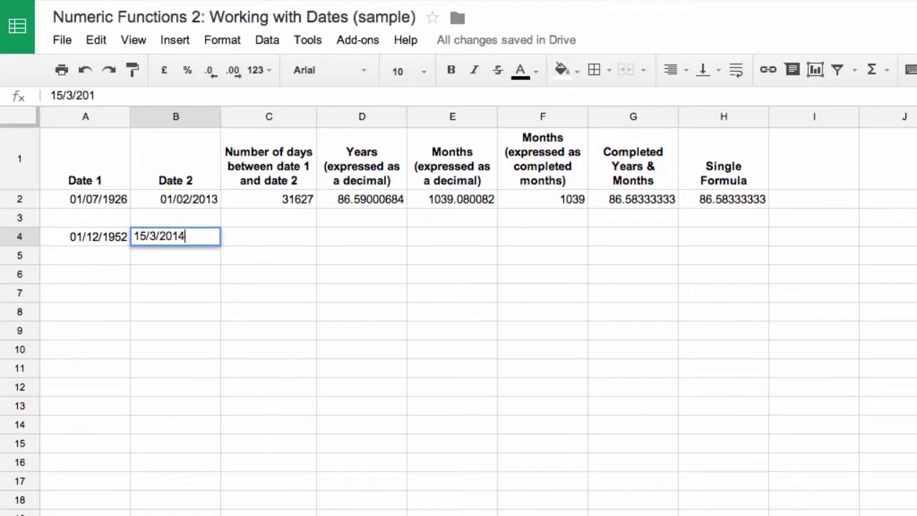
key(Return)
key(Up)
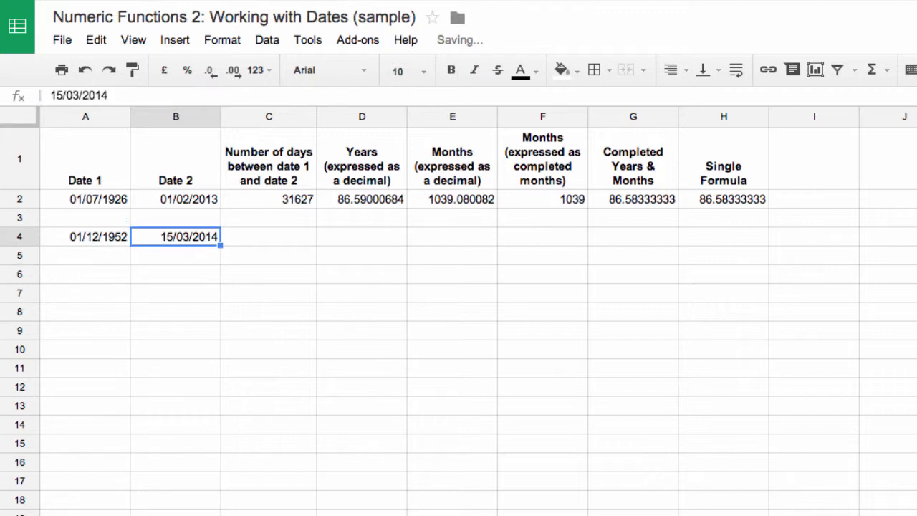
Calculate the number of days between the two dates in cell C4 with the formula =B4-A4.
key(Right)
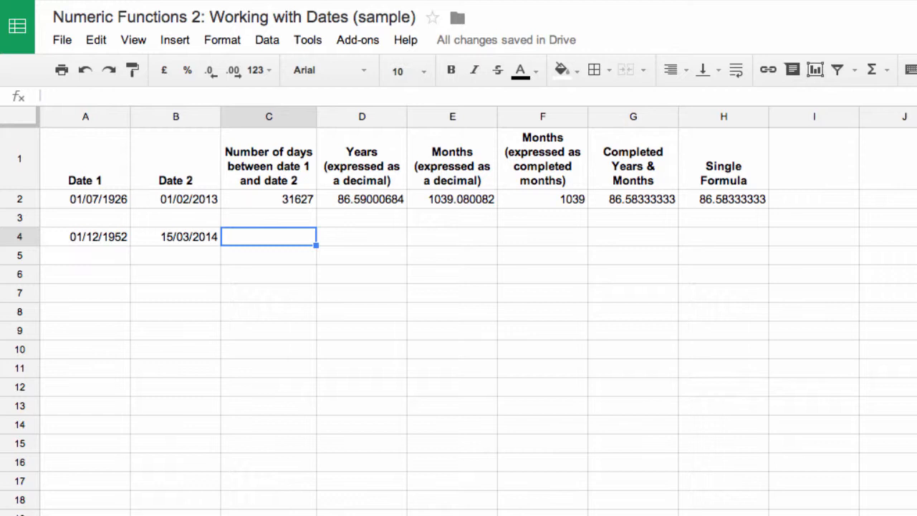
text(=)
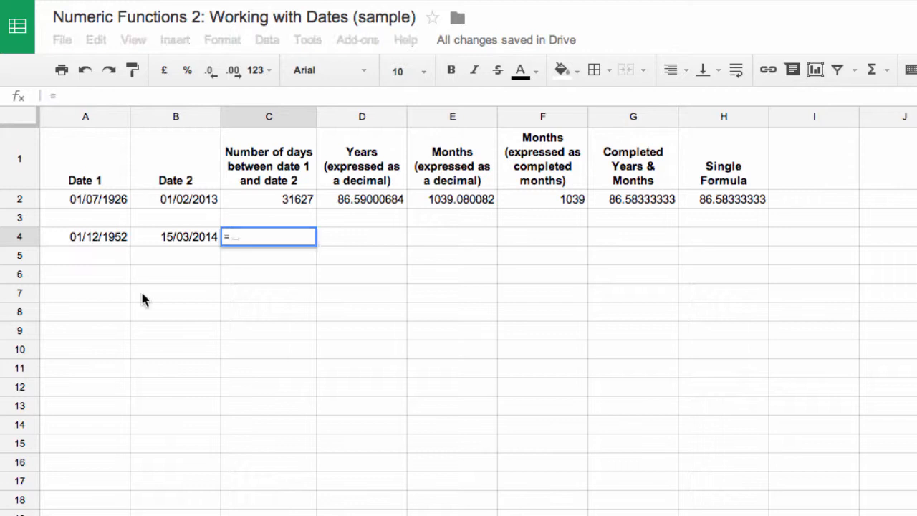
click(170, 238)
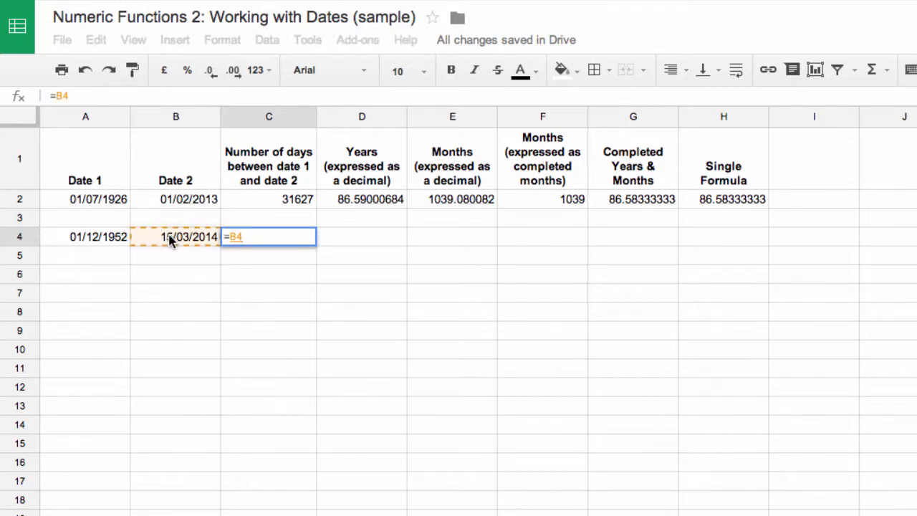
text(-)
click(91, 238)
key(Return)
click(272, 237)
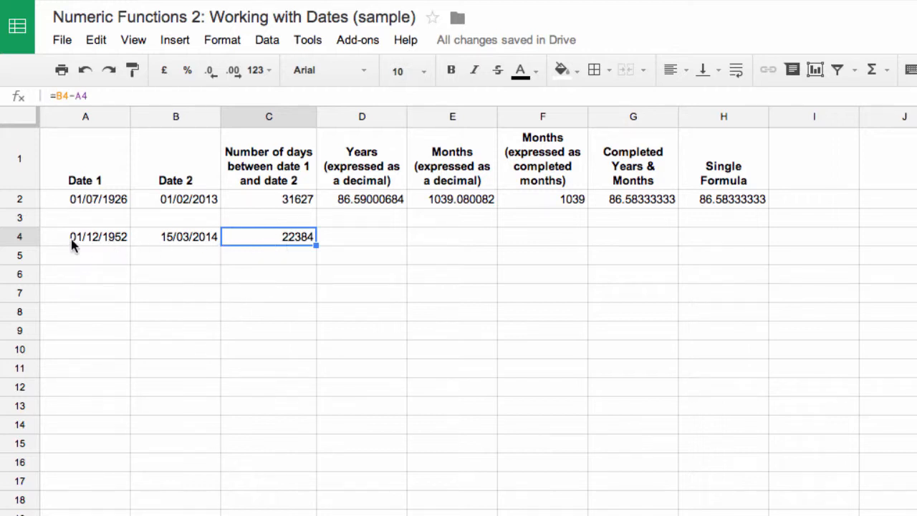
Convert the days to decimal years in cell D4 with the formula =C4/365.25.
click(367, 237)
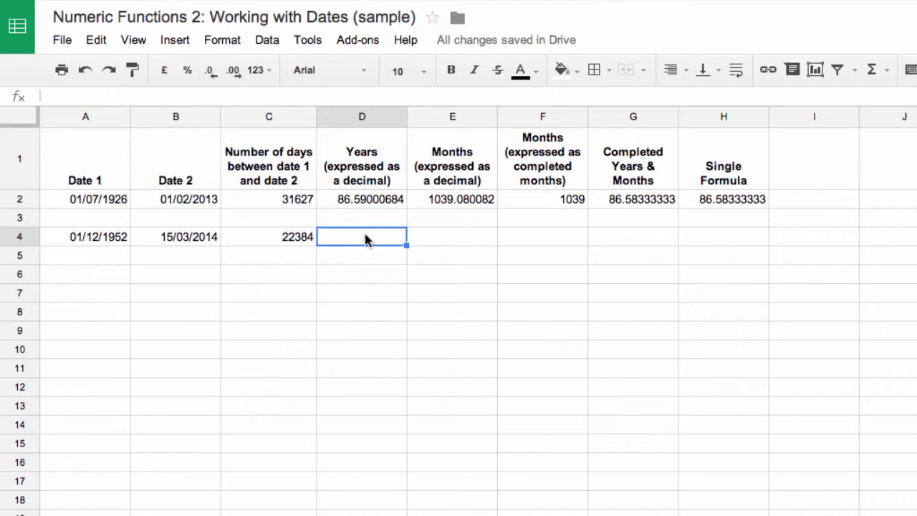
text(=)
click(282, 238)
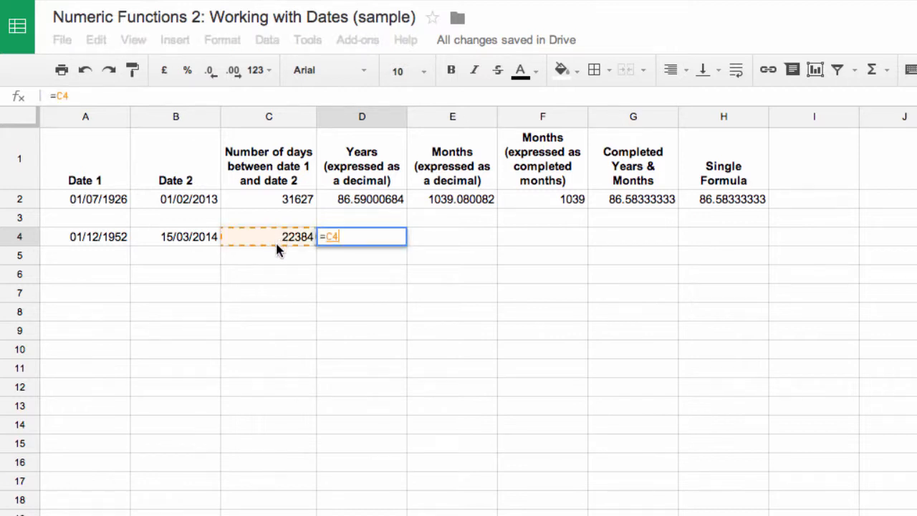
text(/3)
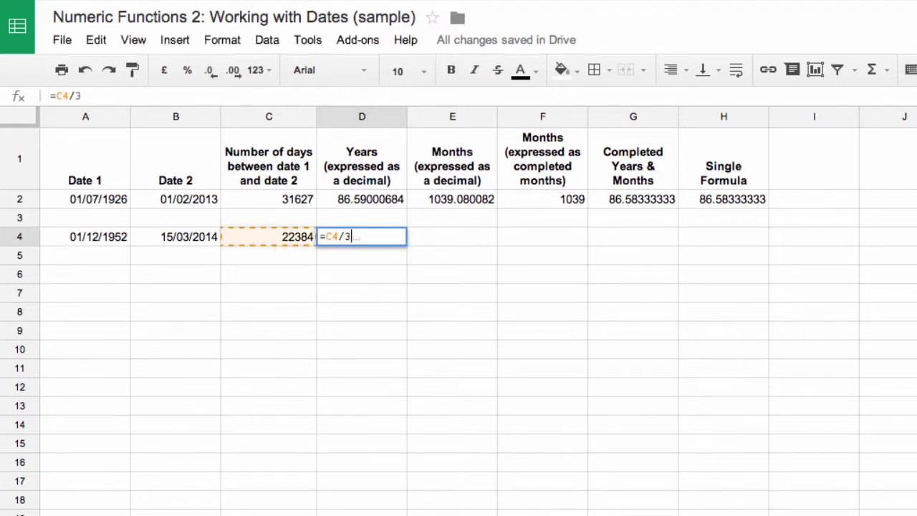
text(65.25)
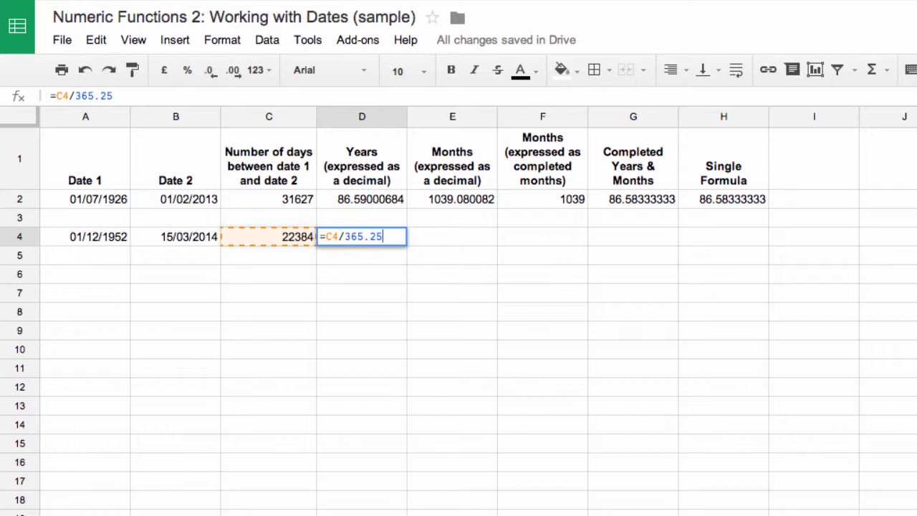
key(Return)
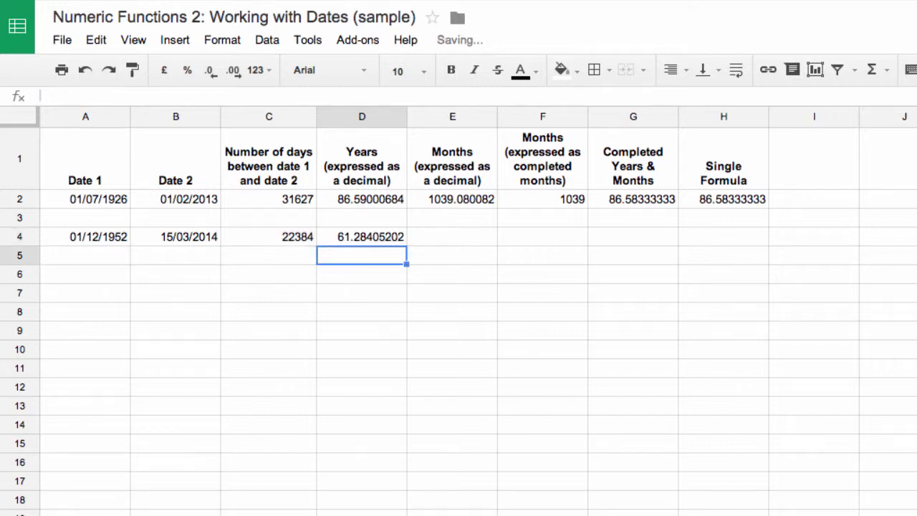
key(Up)
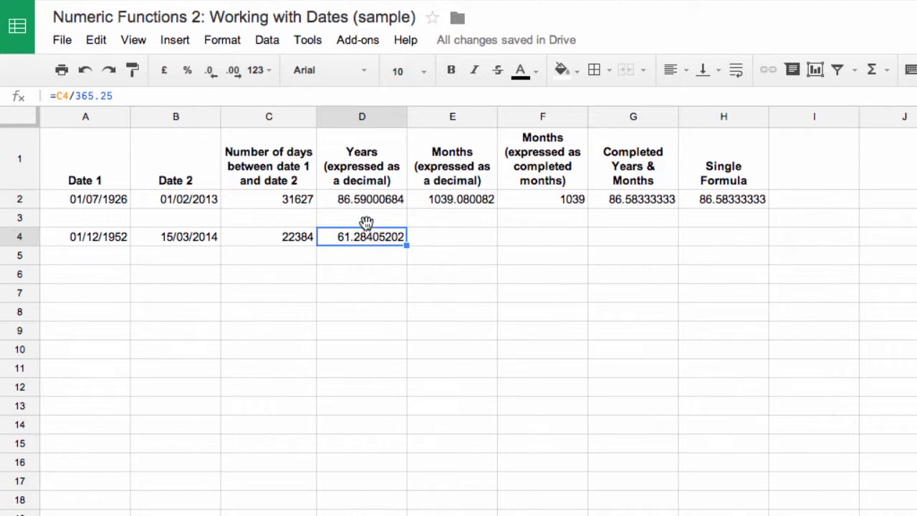
Convert the years to decimal months in cell E4 with the formula =D4*12.
click(455, 241)
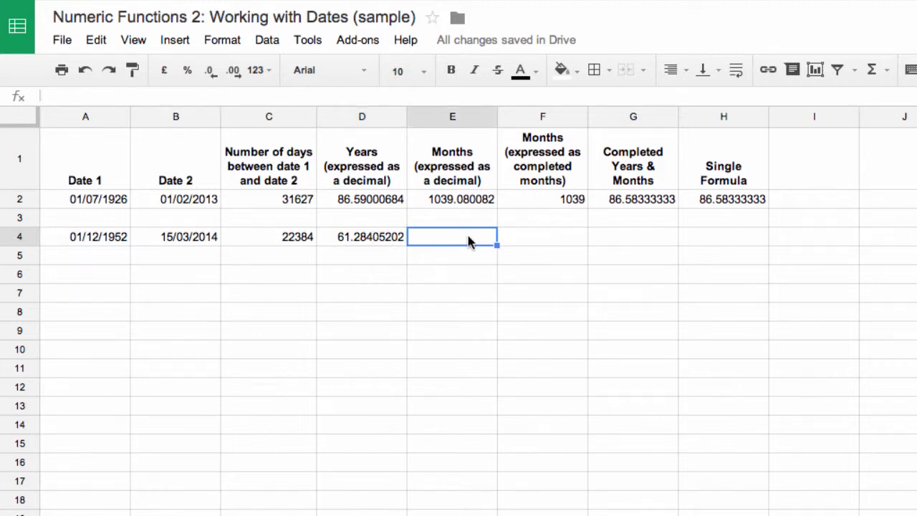
text(=)
click(362, 238)
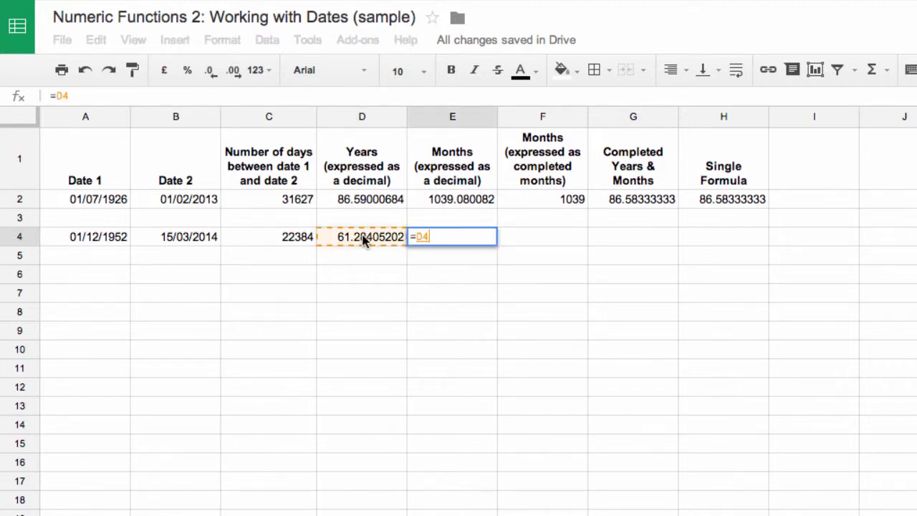
text(*12)
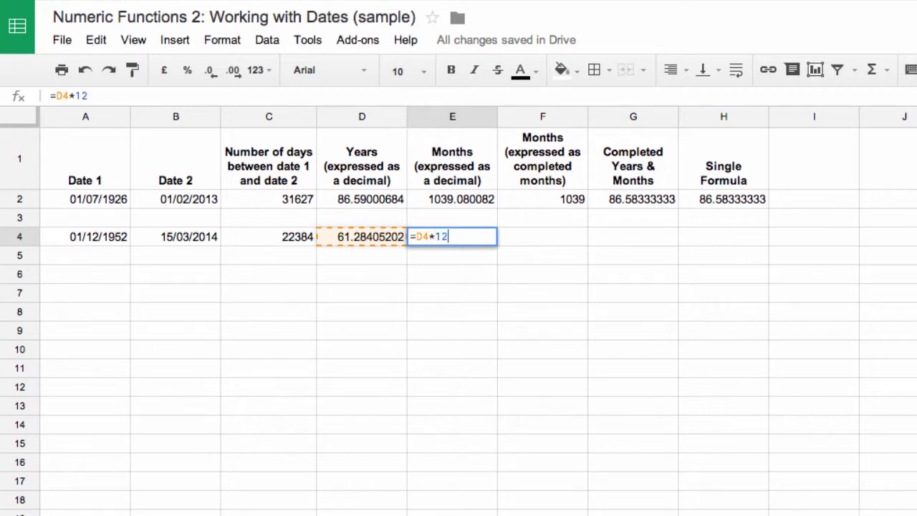
key(Return)
click(465, 239)
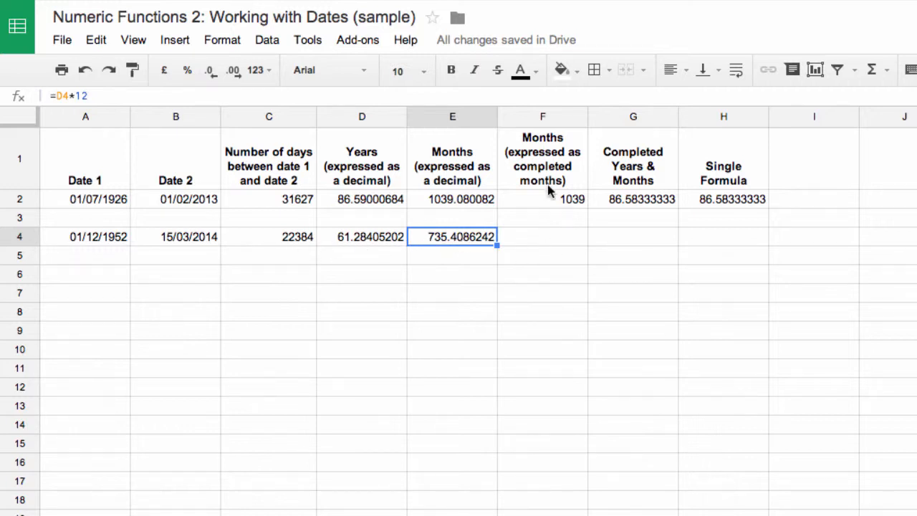
Truncate the decimal months to completed months in cell F4 with the formula =trunc(E4,0).
click(550, 237)
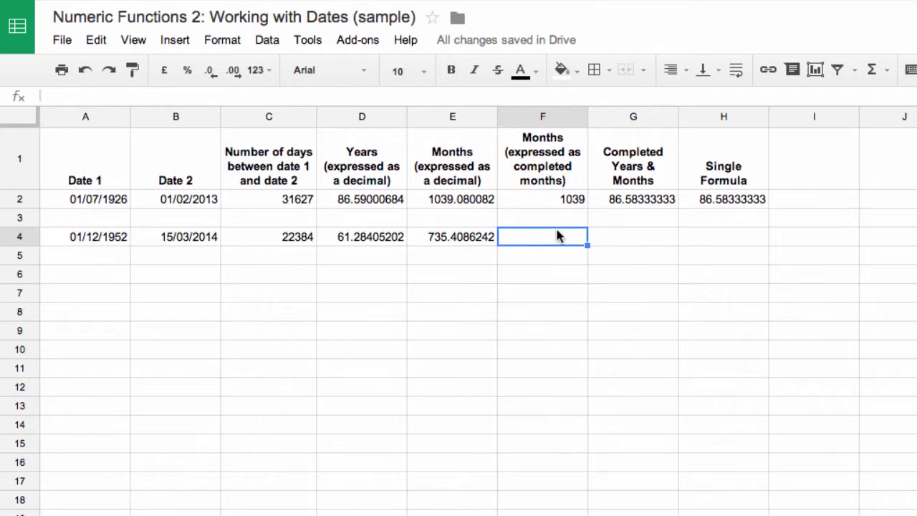
text(=tr)
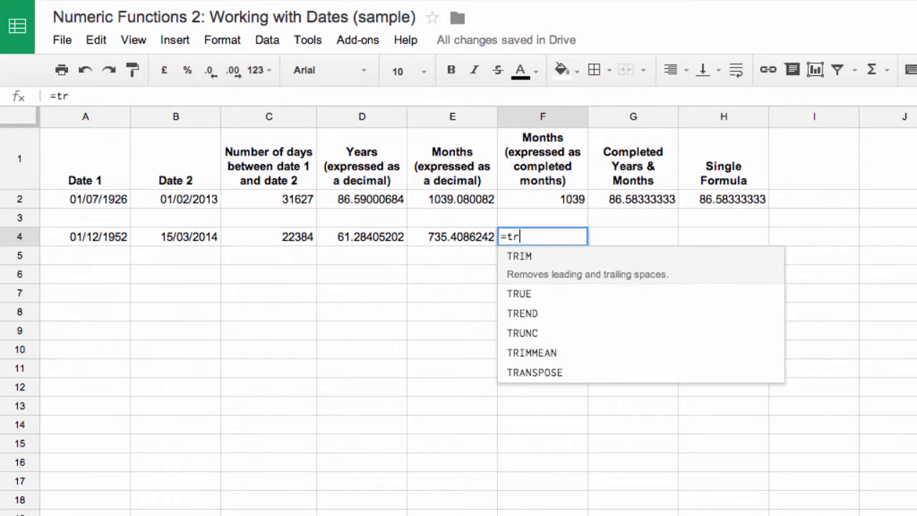
text(unc)
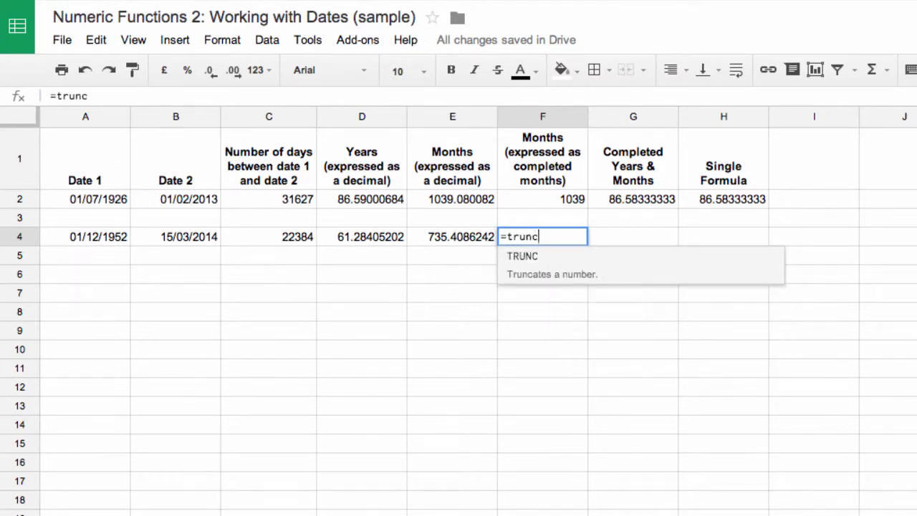
text(()
click(437, 238)
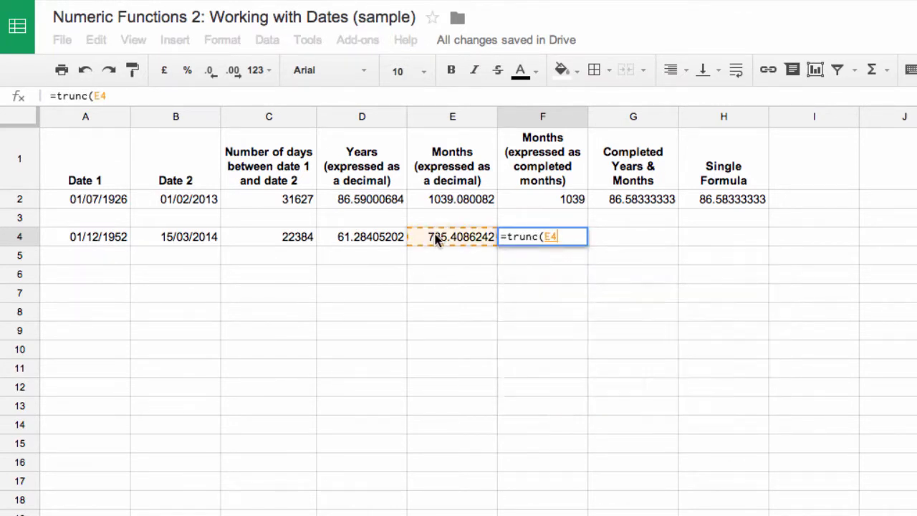
text(,0)
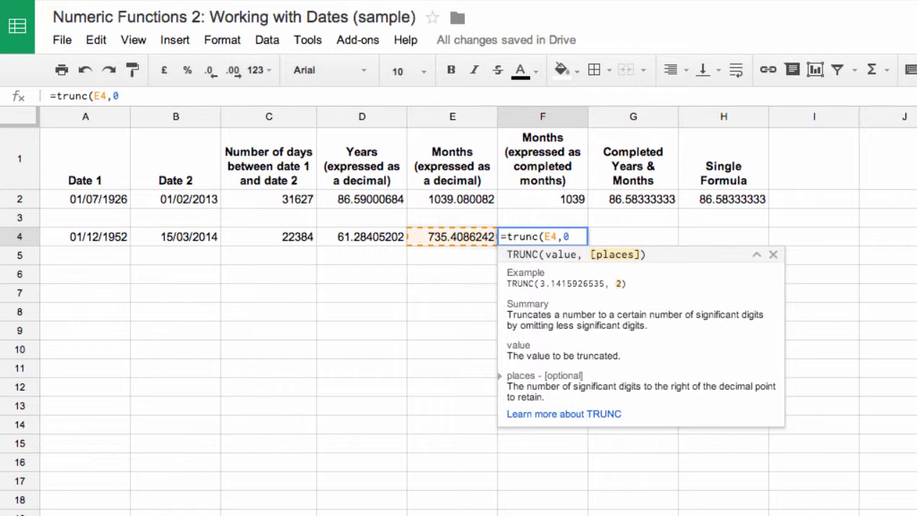
text())
key(Return)
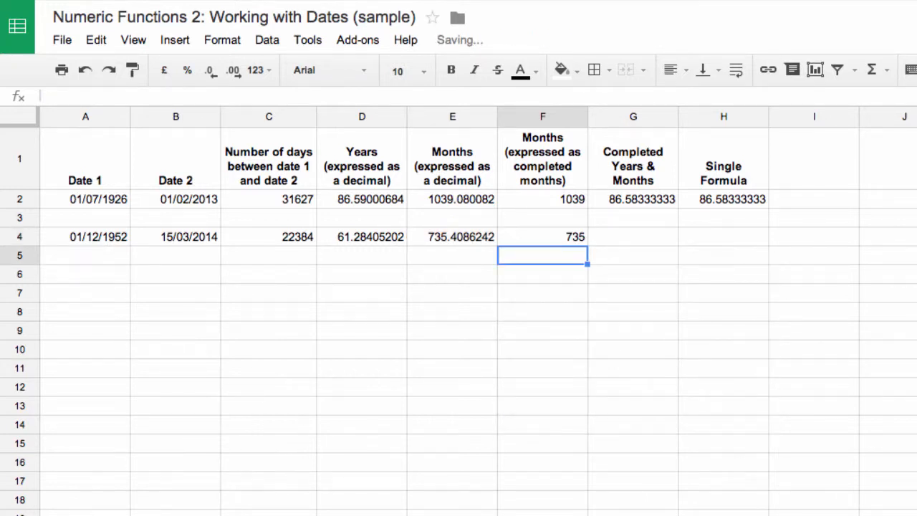
key(Up)
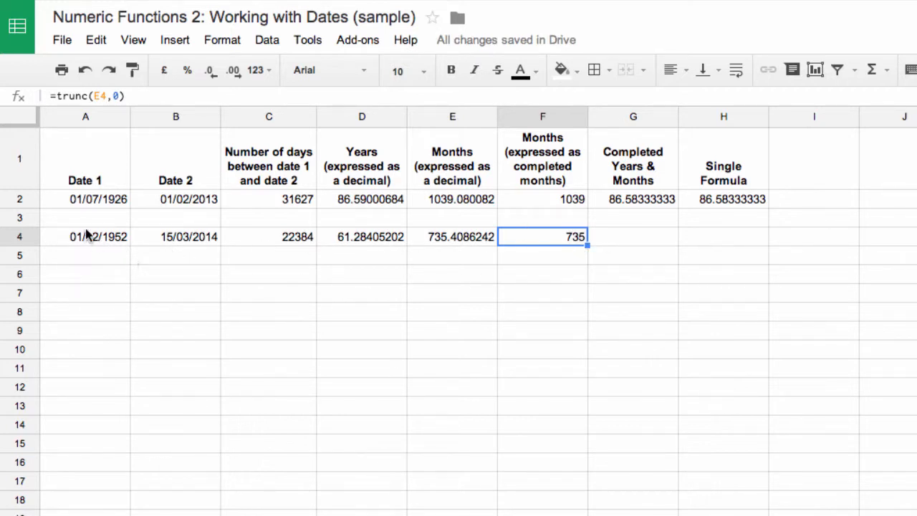
Convert the completed months to completed years and months in cell G4 with the formula =F4/12.
click(636, 238)
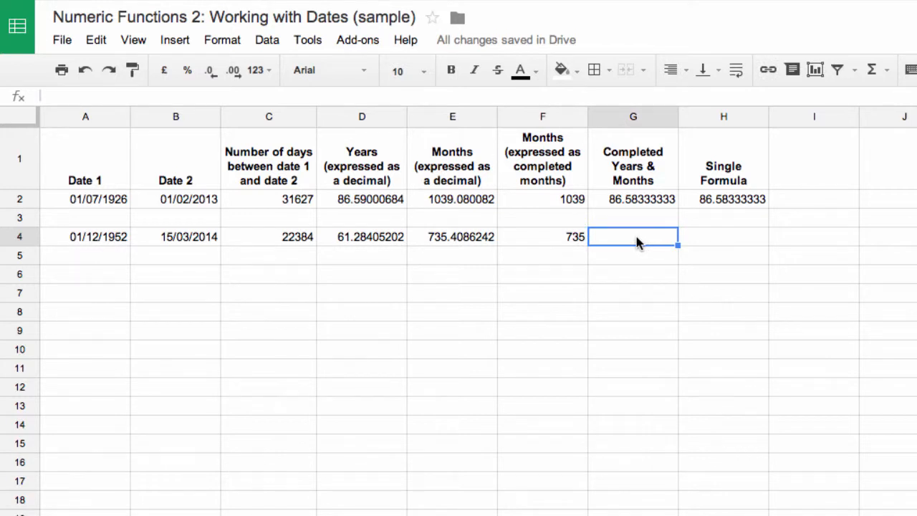
text(=)
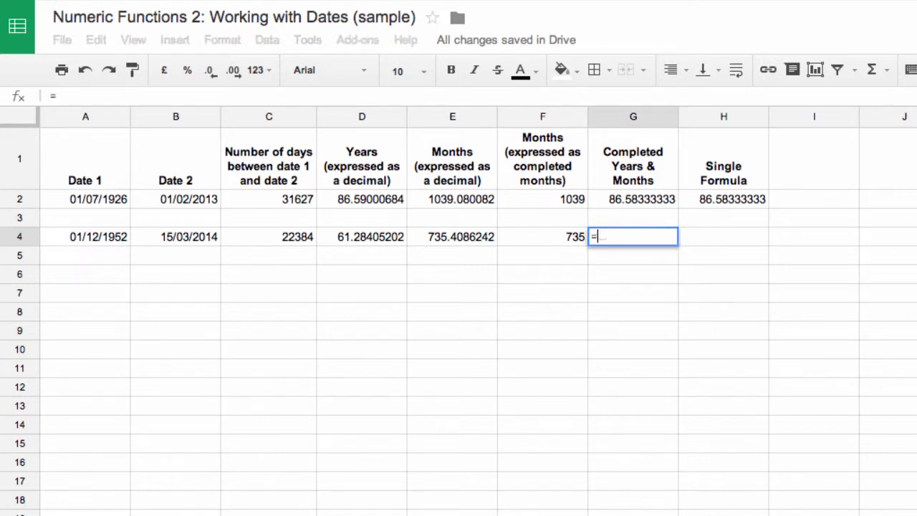
click(538, 234)
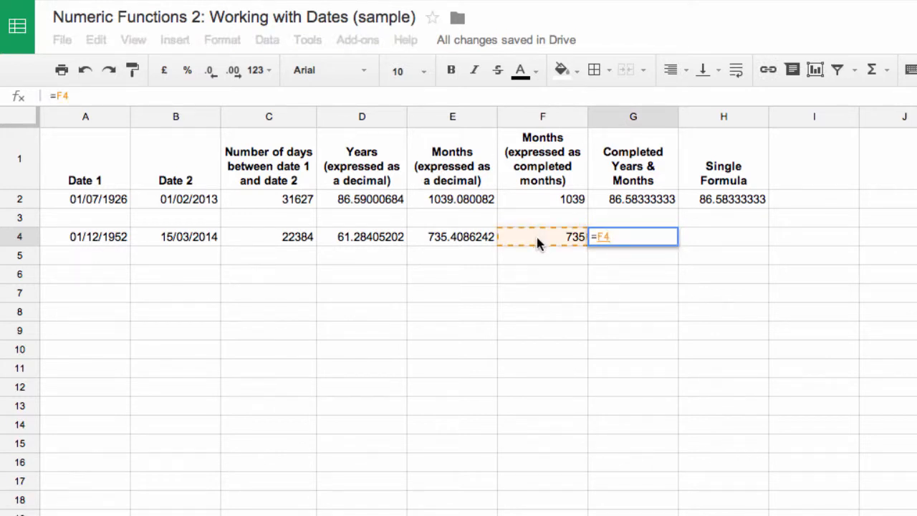
text(/12)
key(Return)
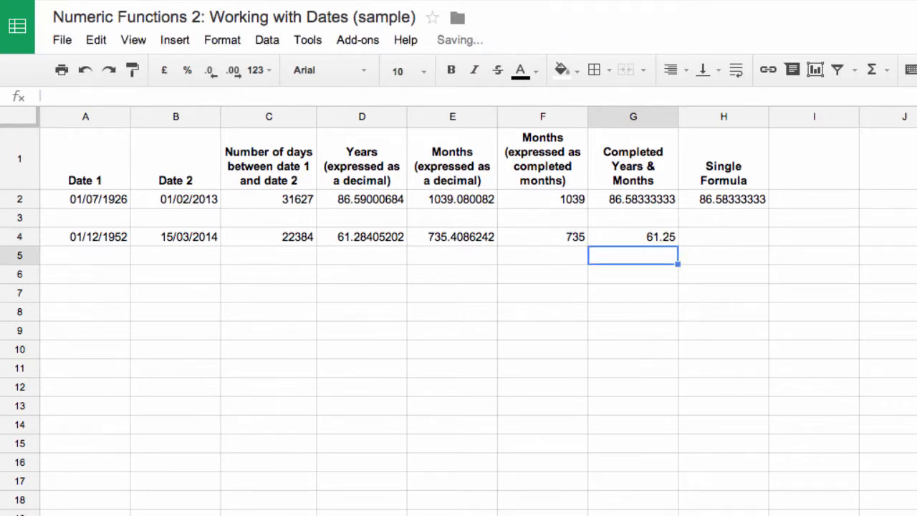
key(Up)
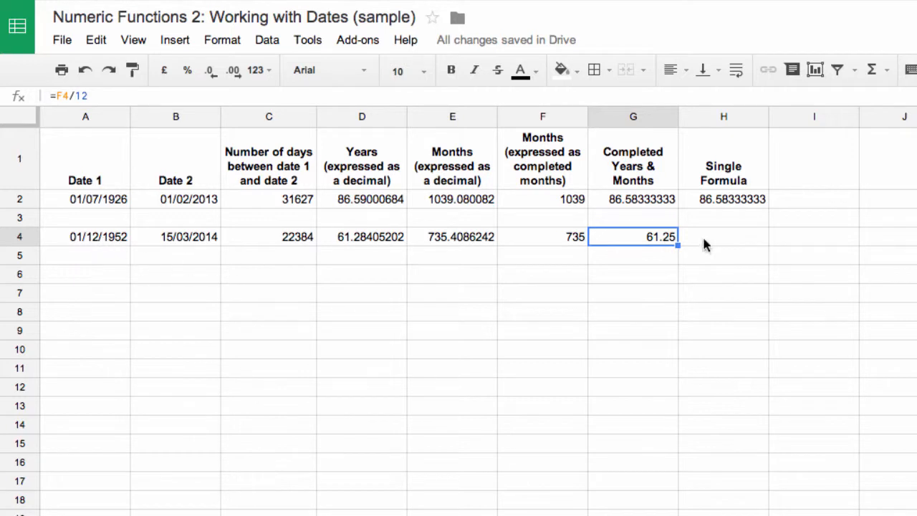
Review the chain of intermediate formulas in row 4, from cell C4 through cell G4.
click(288, 244)
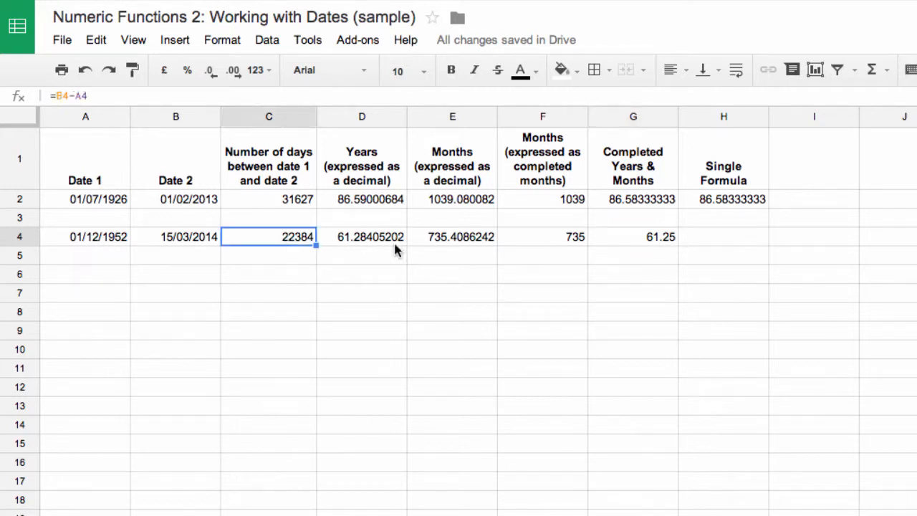
click(398, 244)
click(466, 244)
click(551, 244)
click(613, 244)
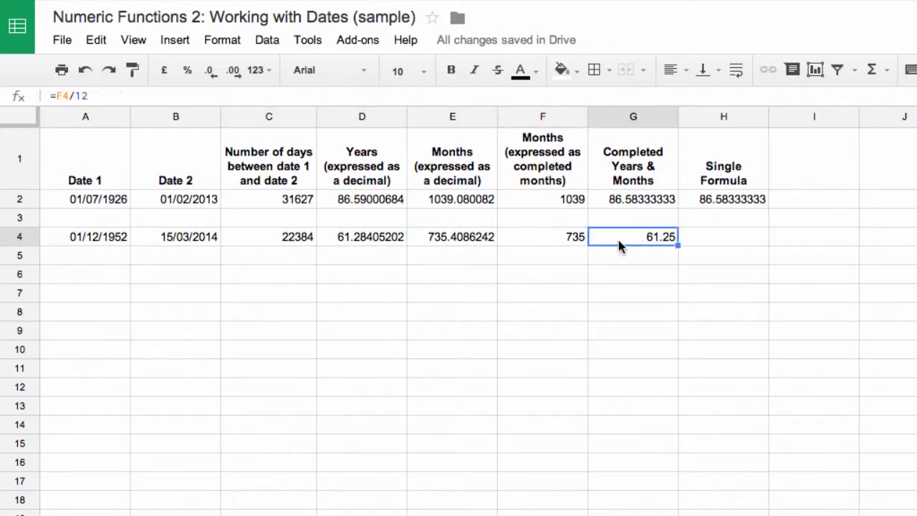
Calculate the decimal months directly from the two dates in cell H4 with the formula =(B4-A4)/365.25*12.
click(704, 241)
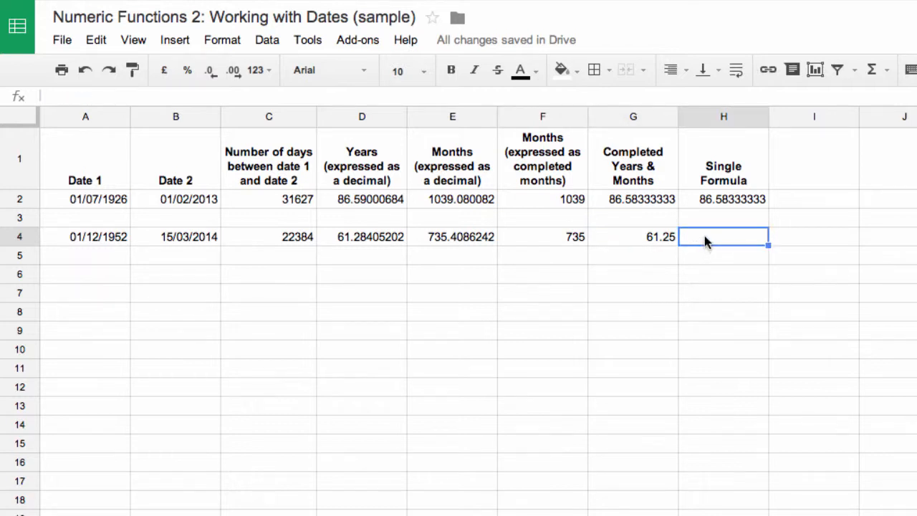
text(=)
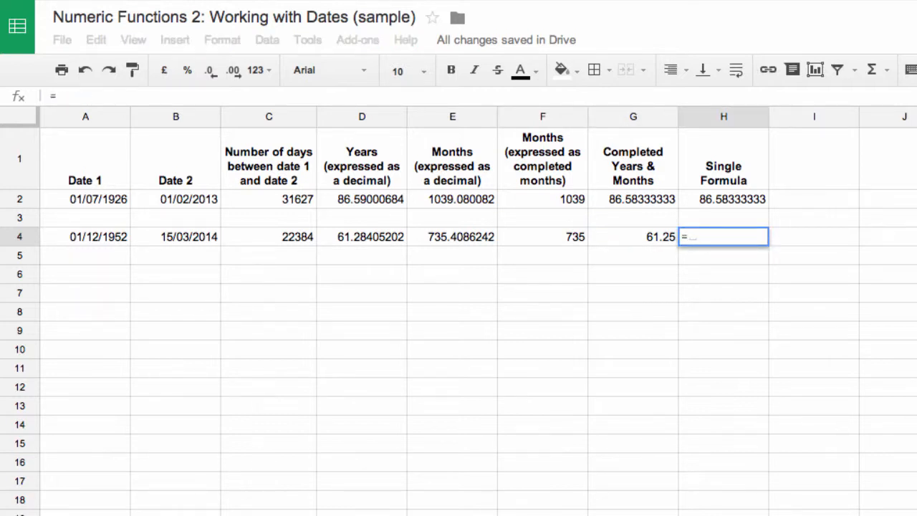
text(()
click(185, 237)
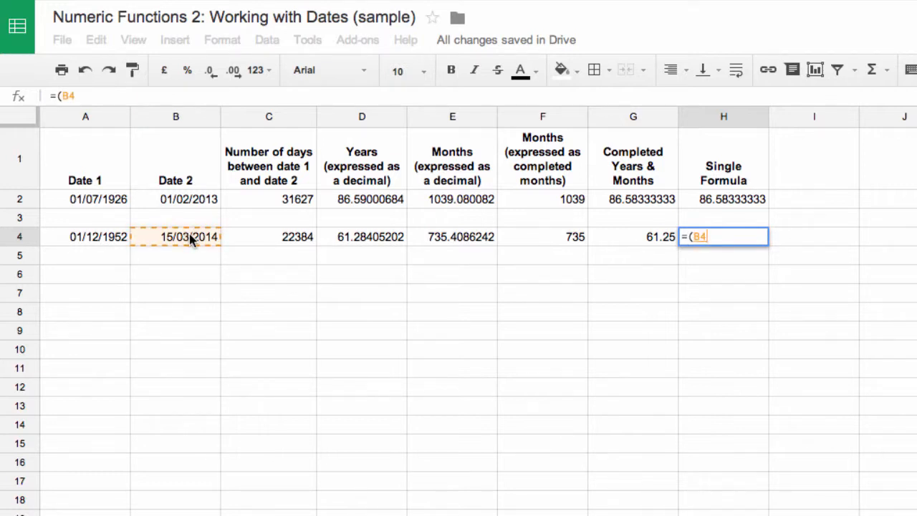
text(-)
click(85, 237)
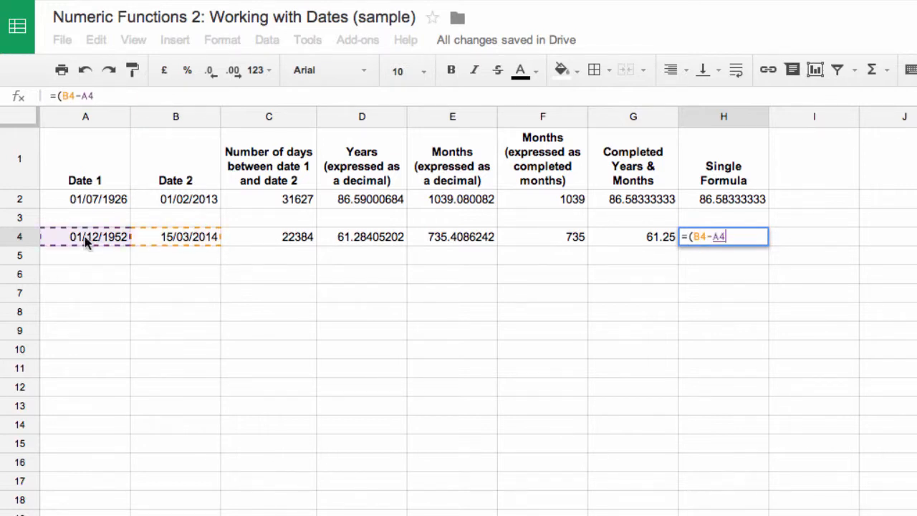
text()/3)
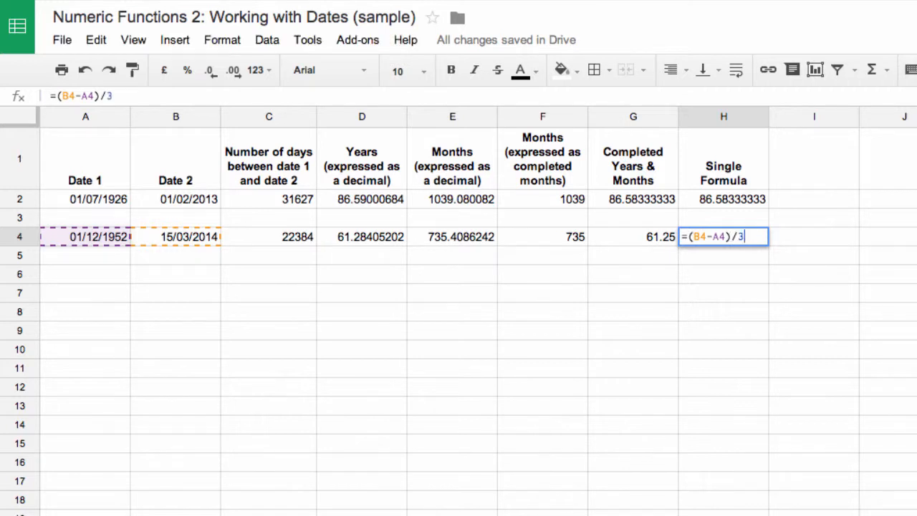
text(65.25)
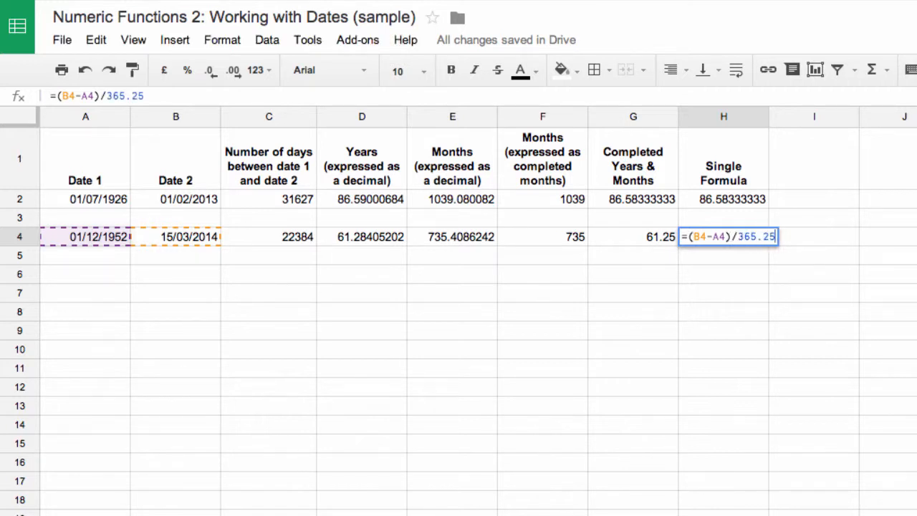
text())
key(BackSpace)
text(*12)
key(Return)
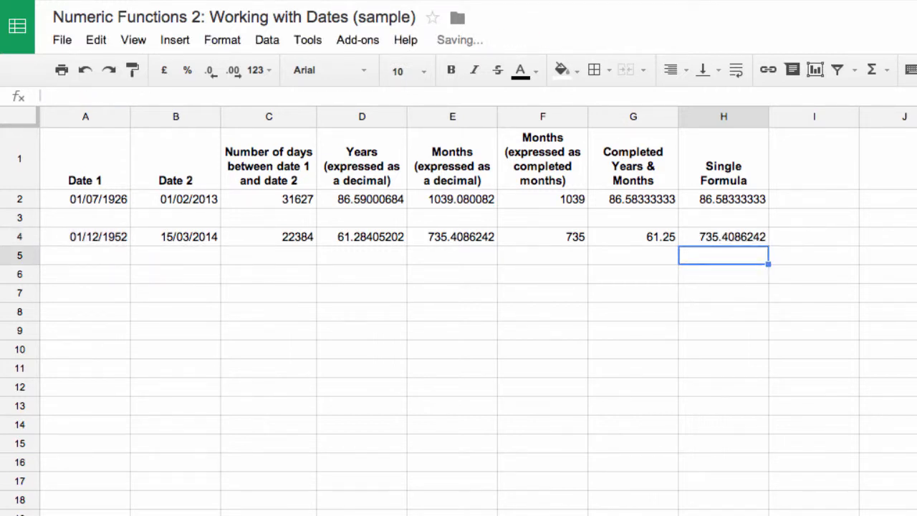
Wrap the formula in cell H4 in TRUNC with 0 places, making it =trunc((B4-A4)/365.25*12,0).
click(734, 244)
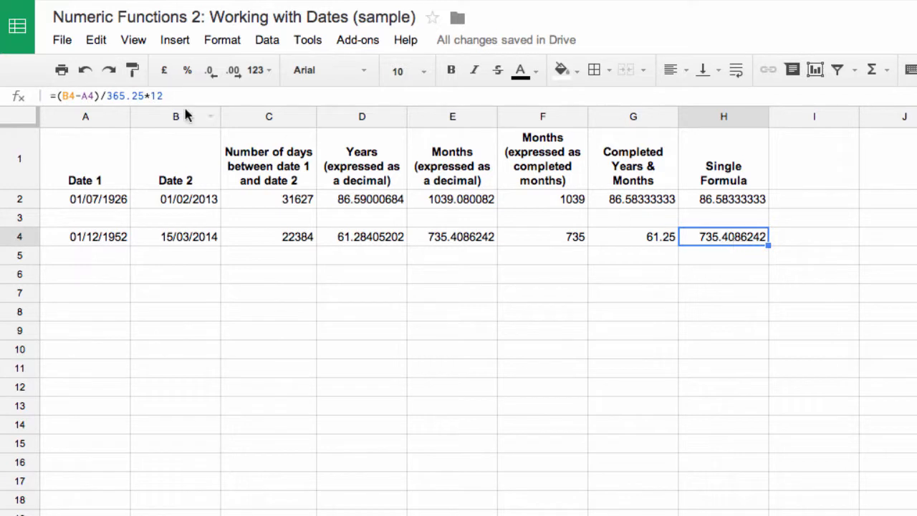
click(57, 95)
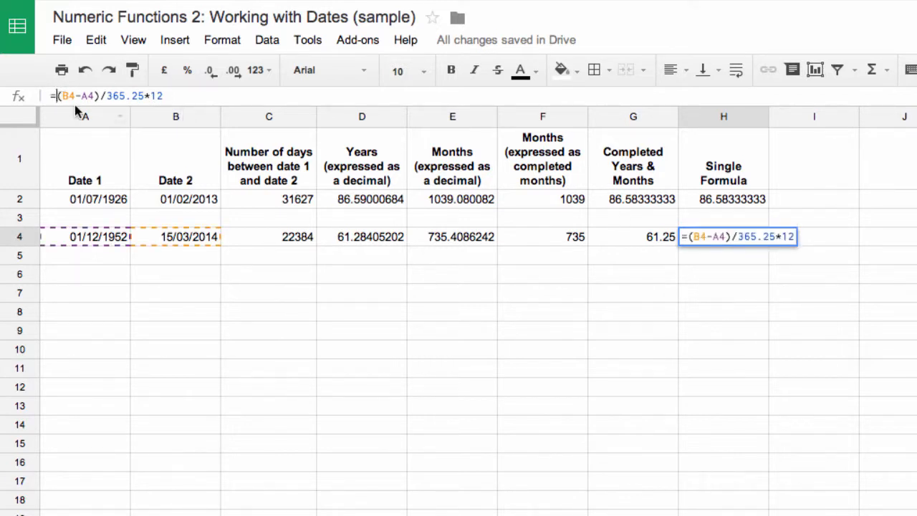
text(trun)
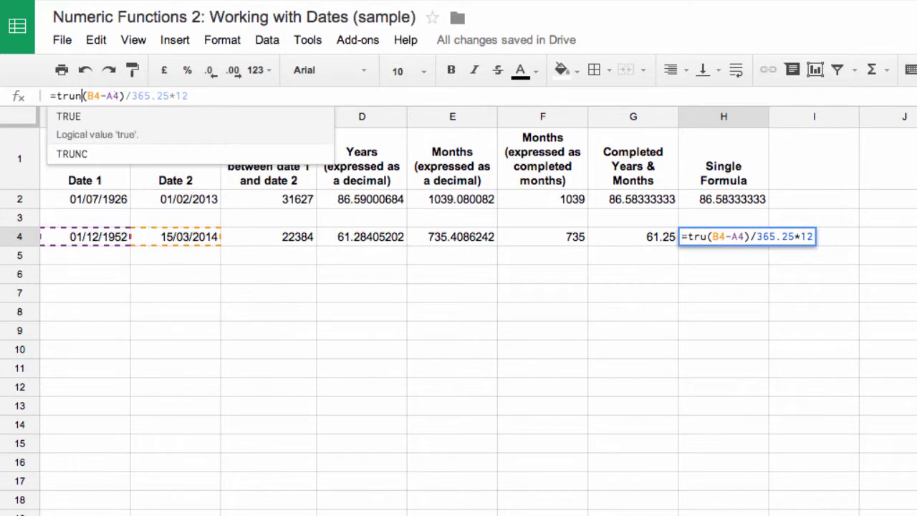
text(c()
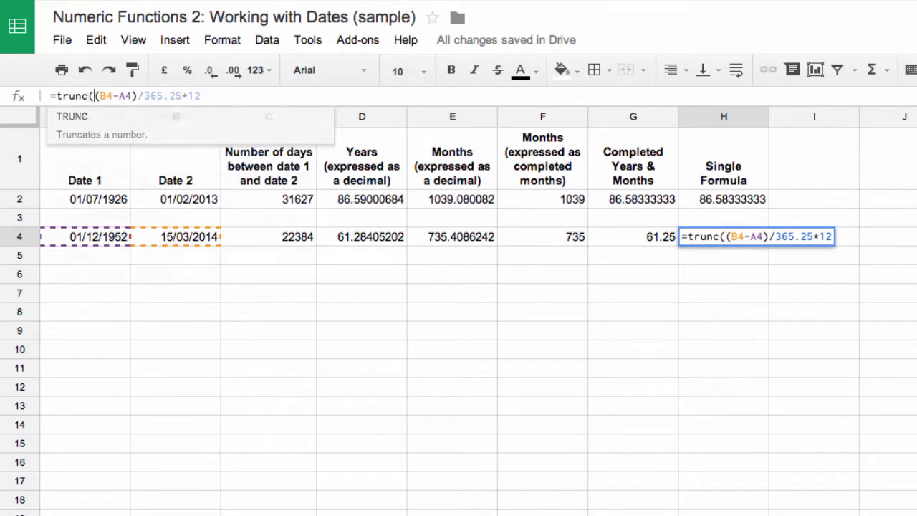
click(218, 103)
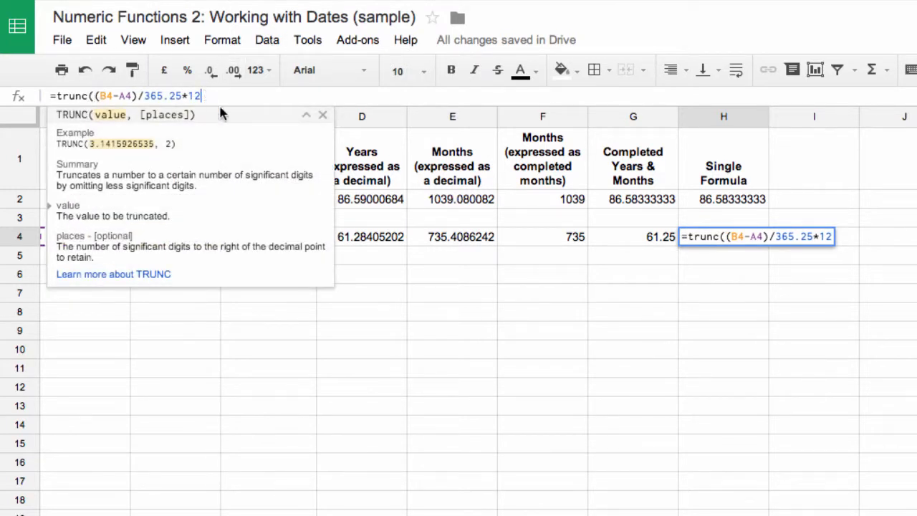
text(,0)
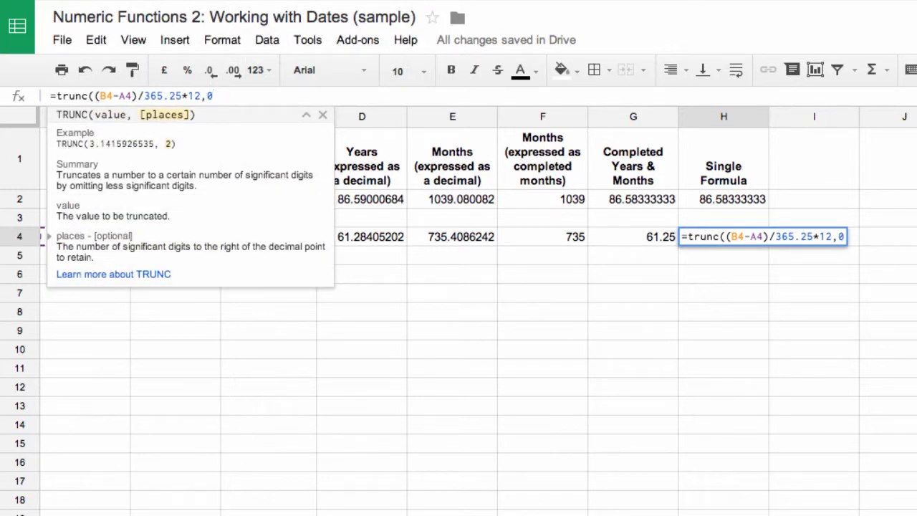
text())
key(Return)
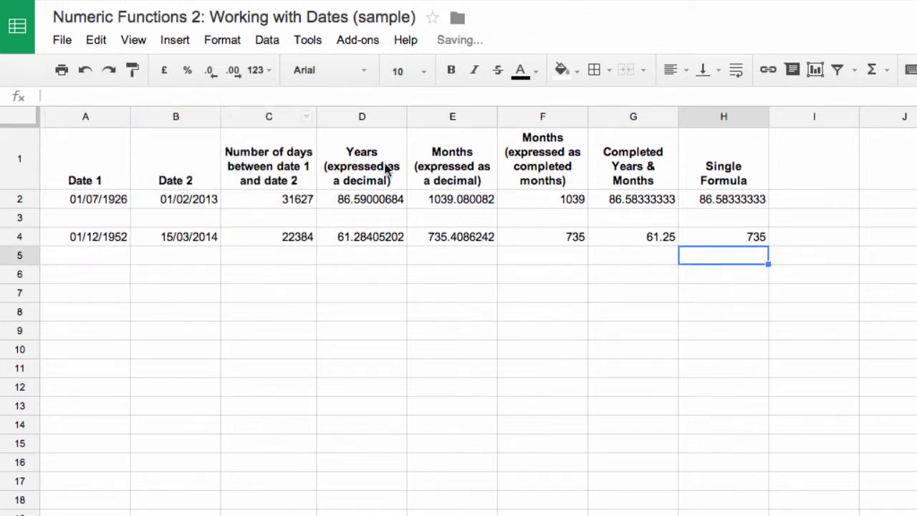
Divide the truncated months in cell H4 by 12, making the formula =trunc((B4-A4)/365.25*12,0)/12.
click(720, 238)
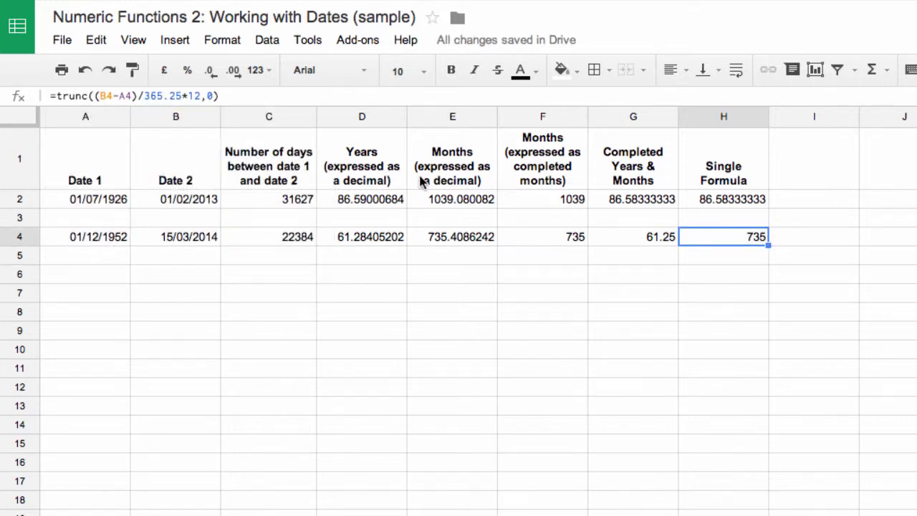
key(Return)
text(/12)
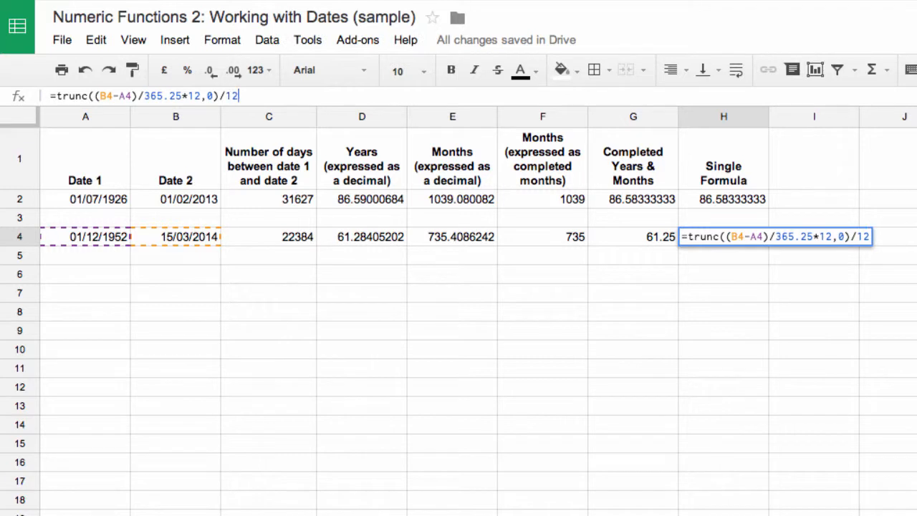
key(Return)
click(692, 239)
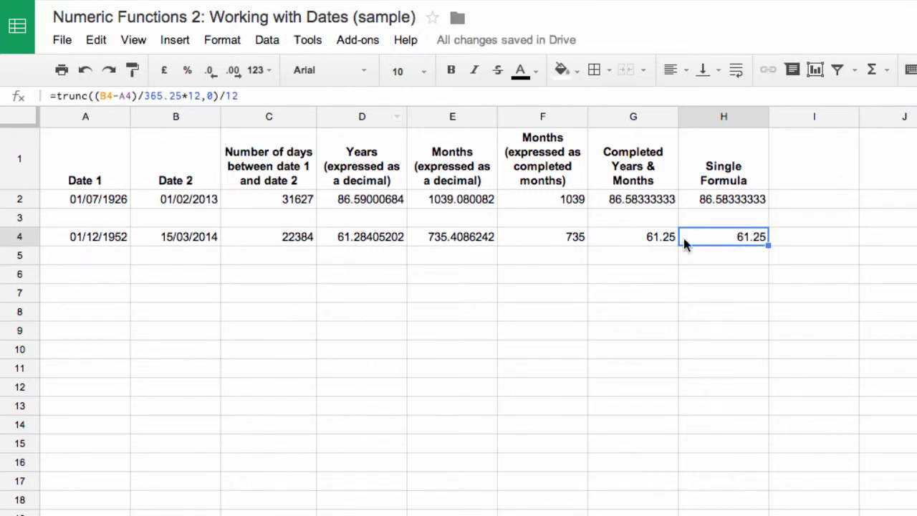
Compare the separate calculations in cells C4 to G4 with the complete single formula in cell H4.
drag(639, 236, 314, 234)
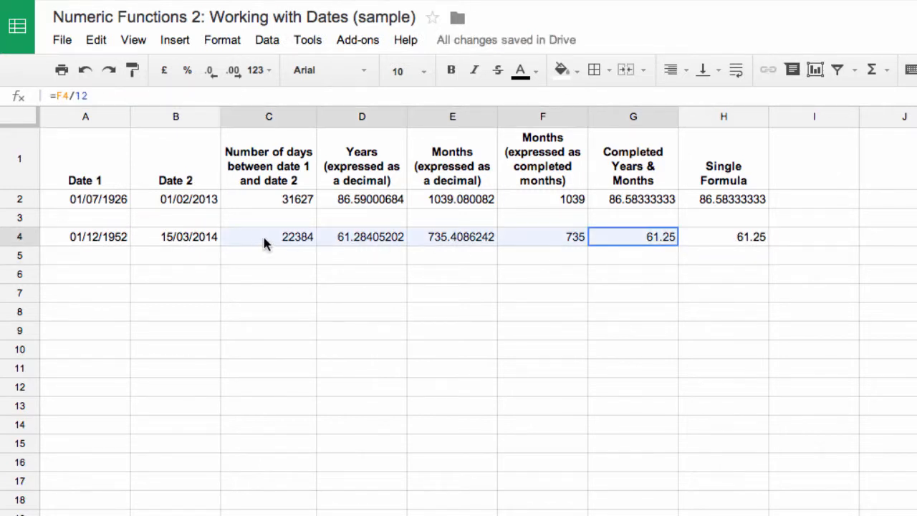
key(Right)
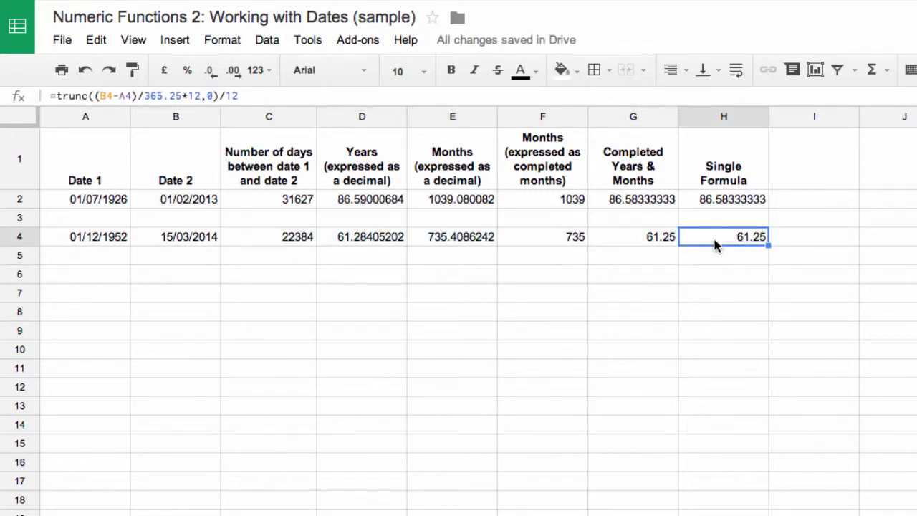
triple_click(236, 95)
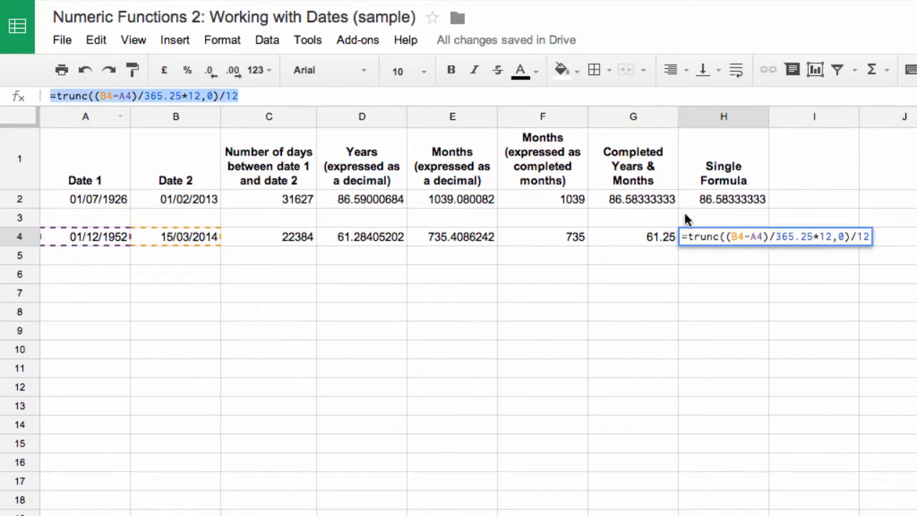
key(Return)
Switch to the sheet containing the Today and Now columns.
click(328, 499)
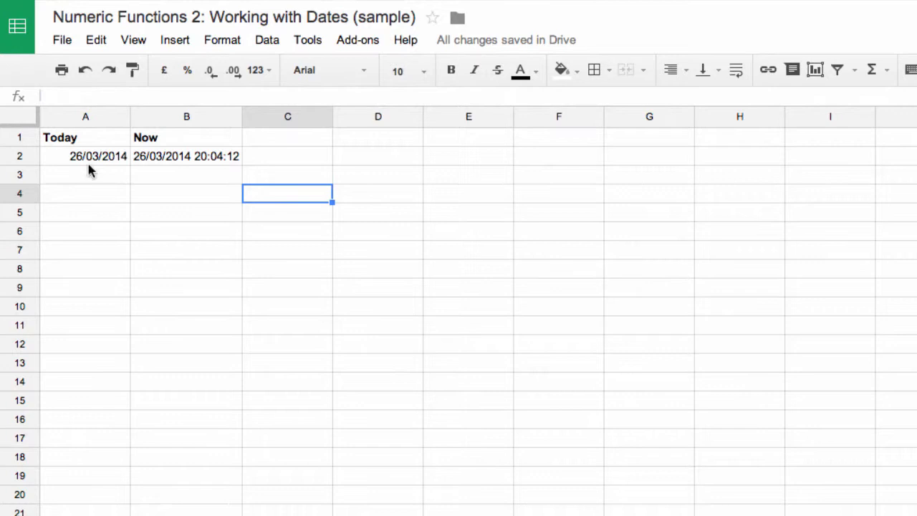
Examine the TODAY formula in cell A2 and the NOW formula in cell B2.
click(89, 155)
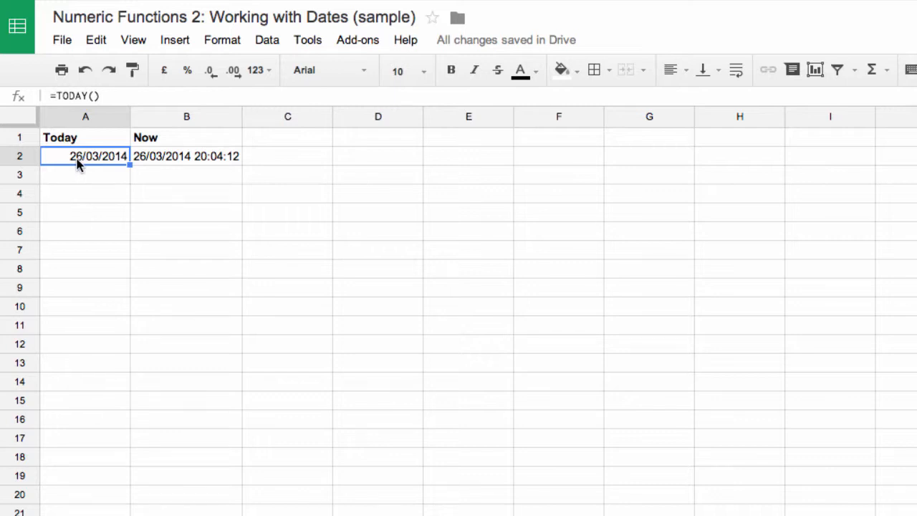
click(176, 156)
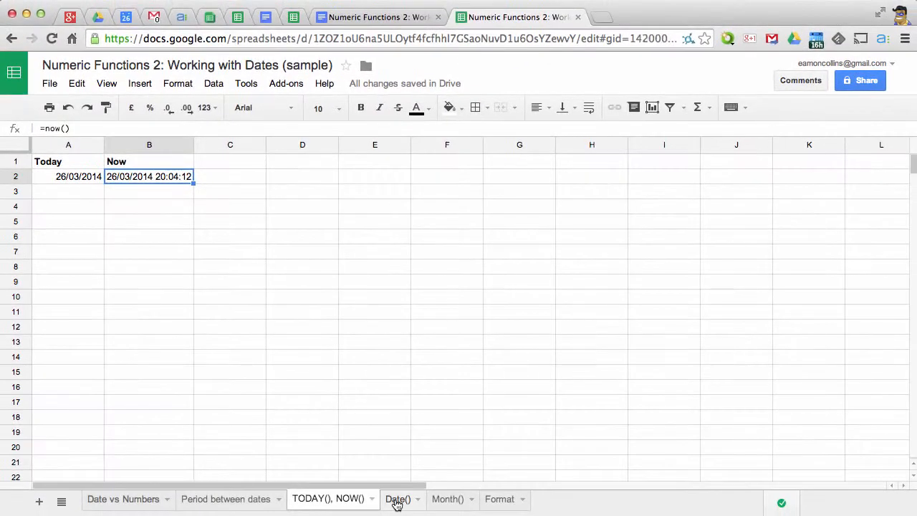
Switch to the Date() sheet and enter the same date of birth as in cell A2 in cell A4.
click(397, 500)
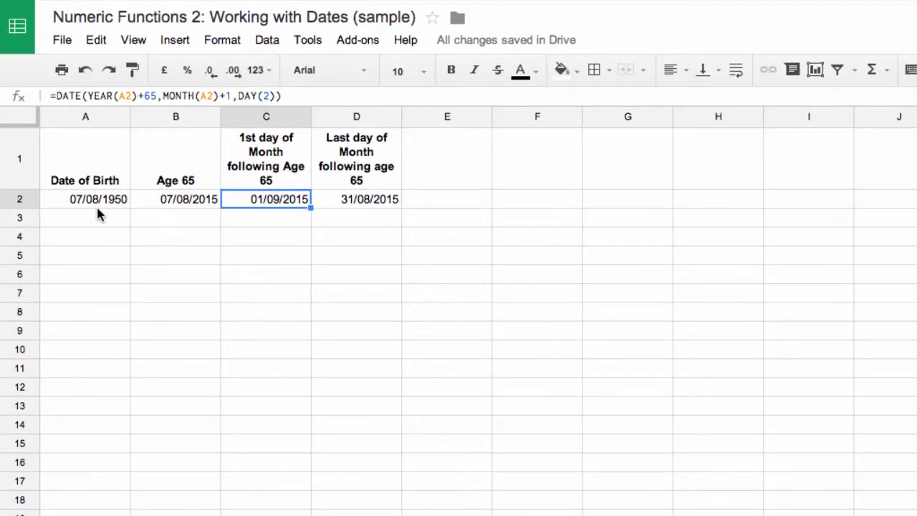
click(97, 206)
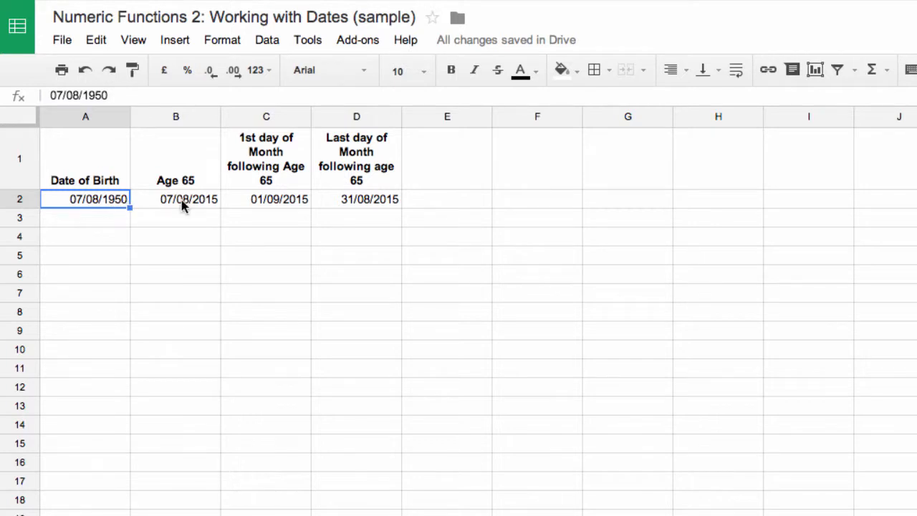
click(80, 239)
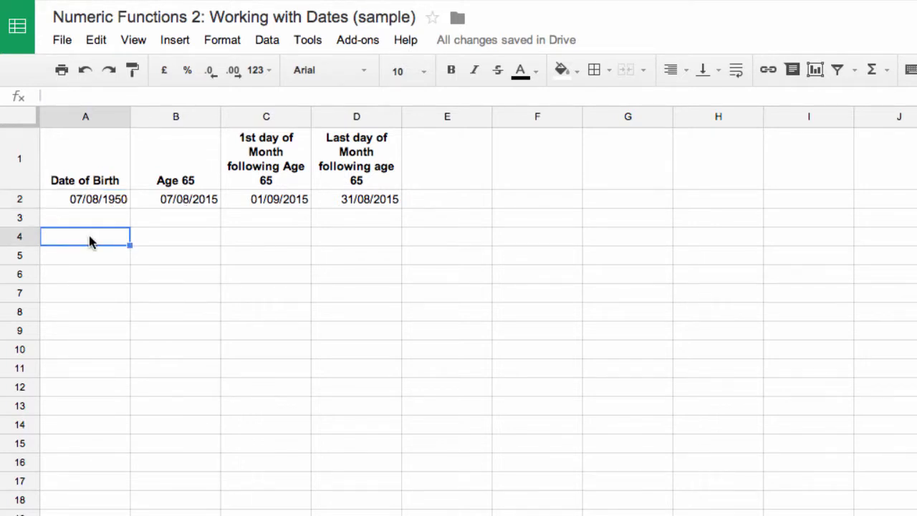
text(7/)
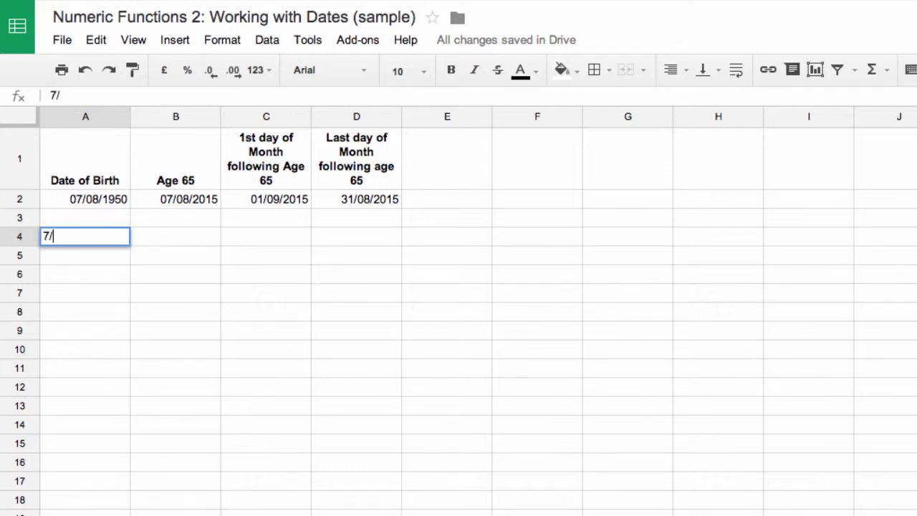
text(08/1950)
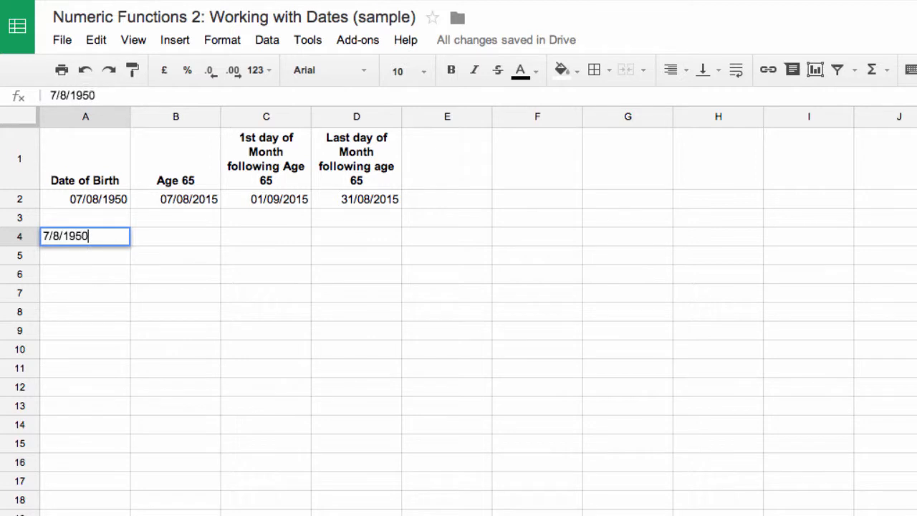
key(Tab)
Start a DATE formula in cell B4 with the birth year plus 65 as its year argument: =date(year(A4)+65,.
text(=)
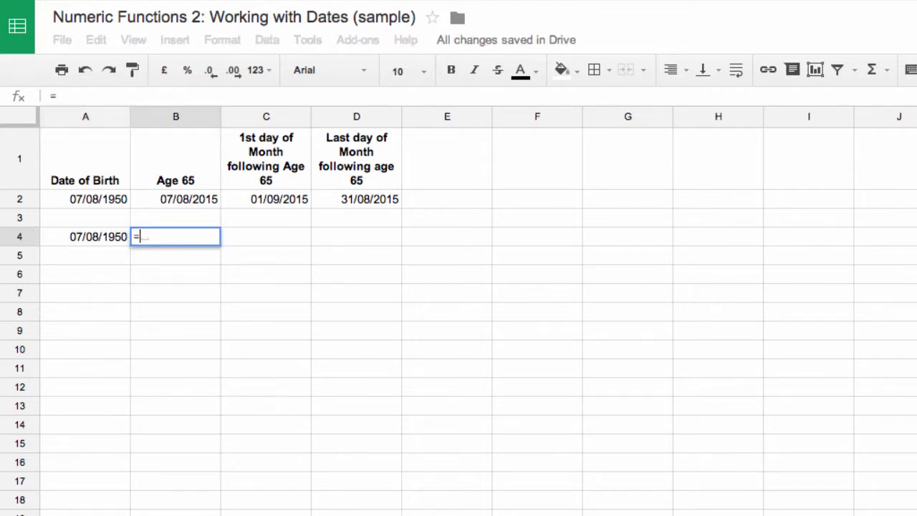
text(da)
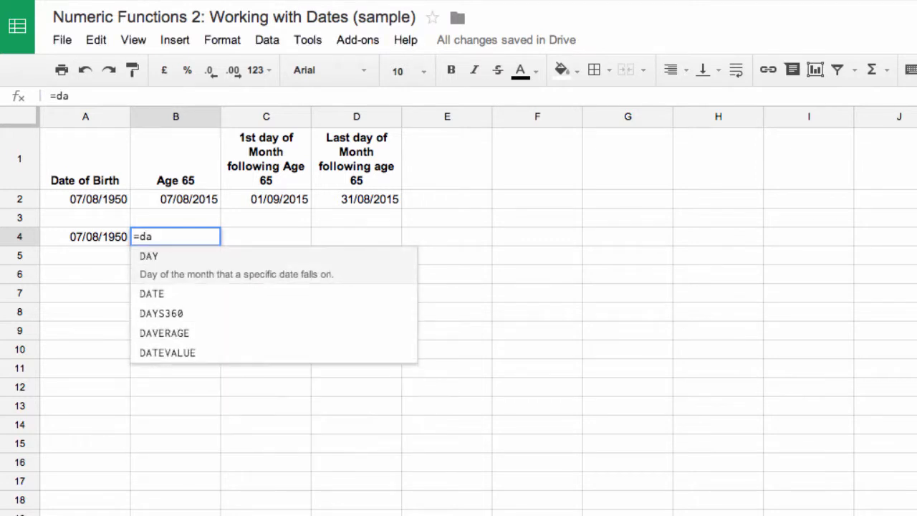
text(te()
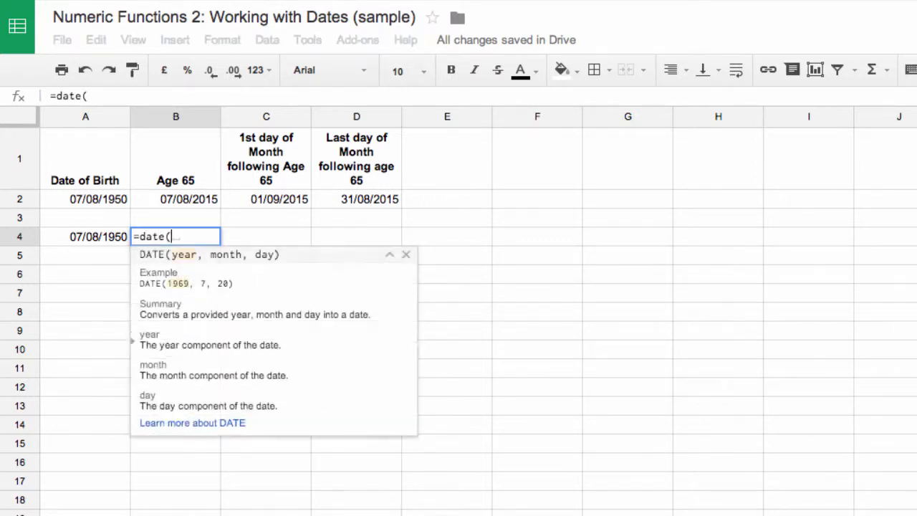
text(yea)
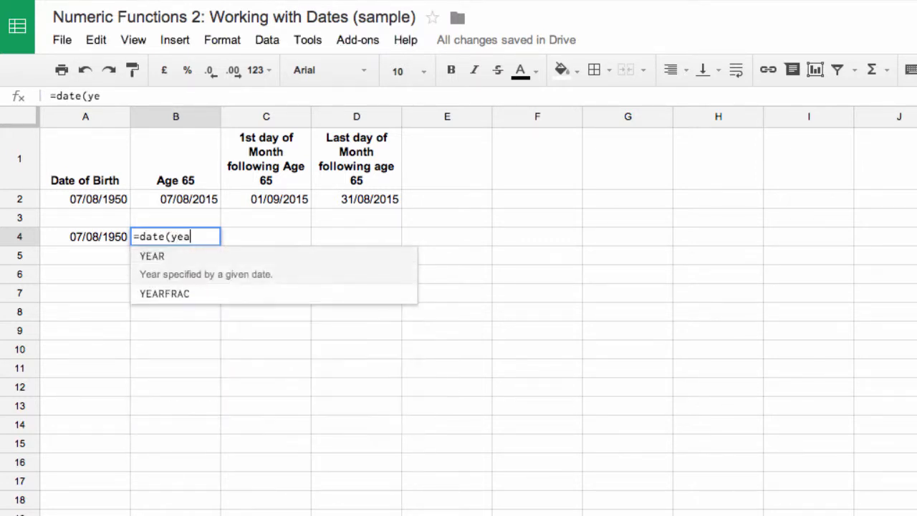
text(r()
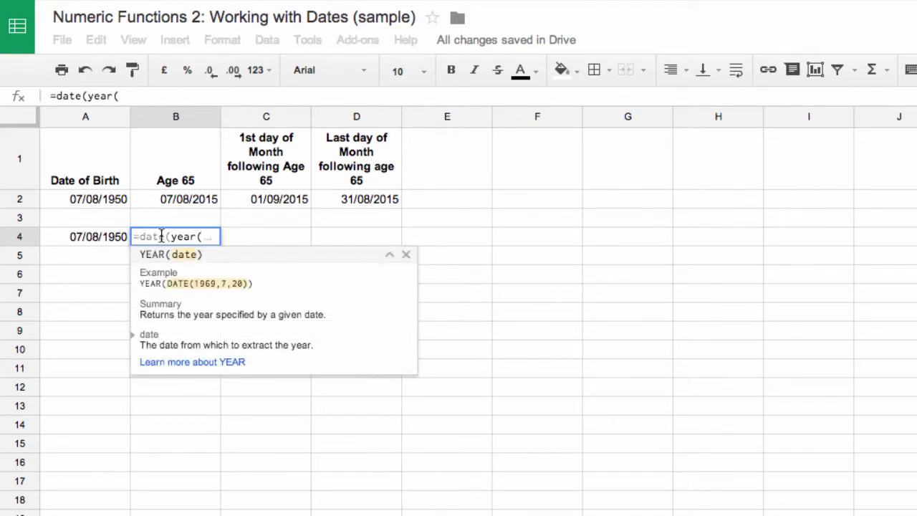
click(82, 236)
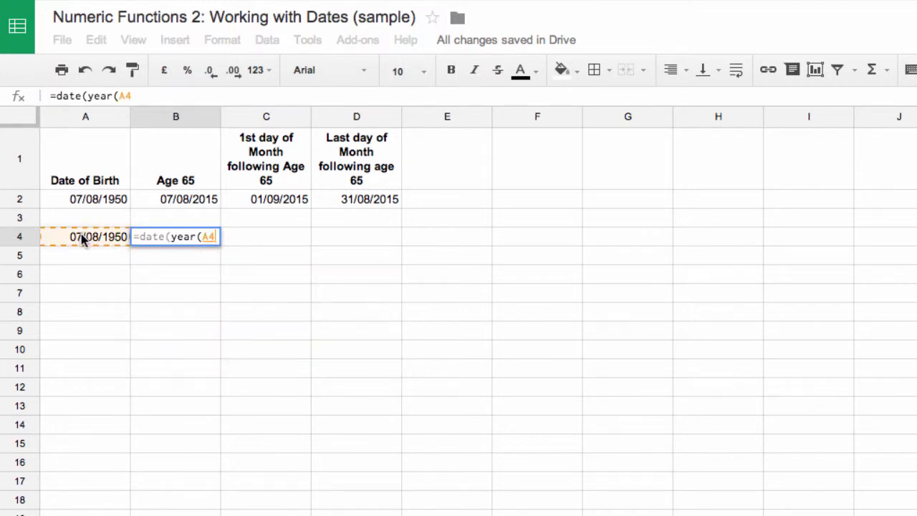
text())
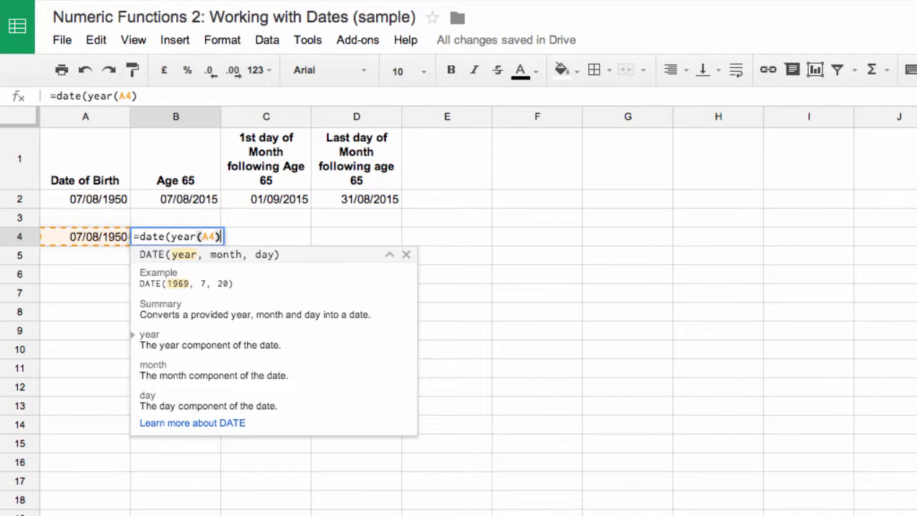
text(+65)
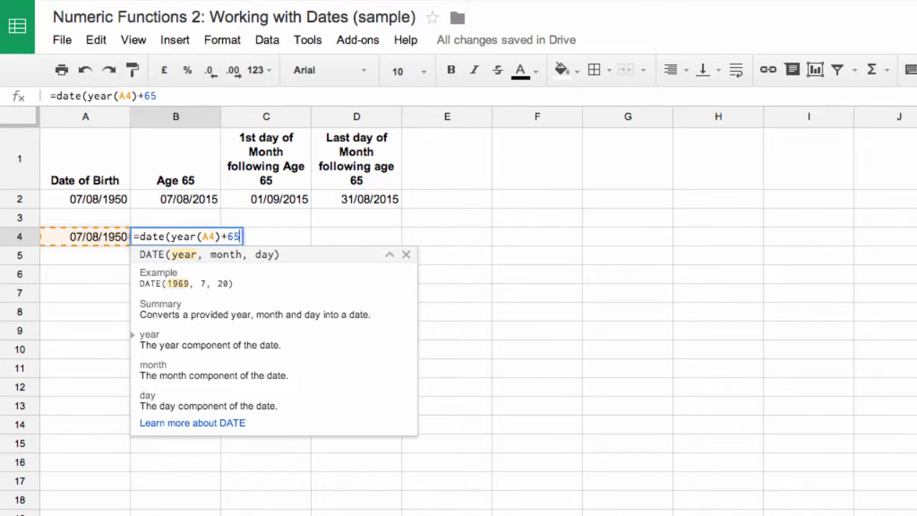
text(,)
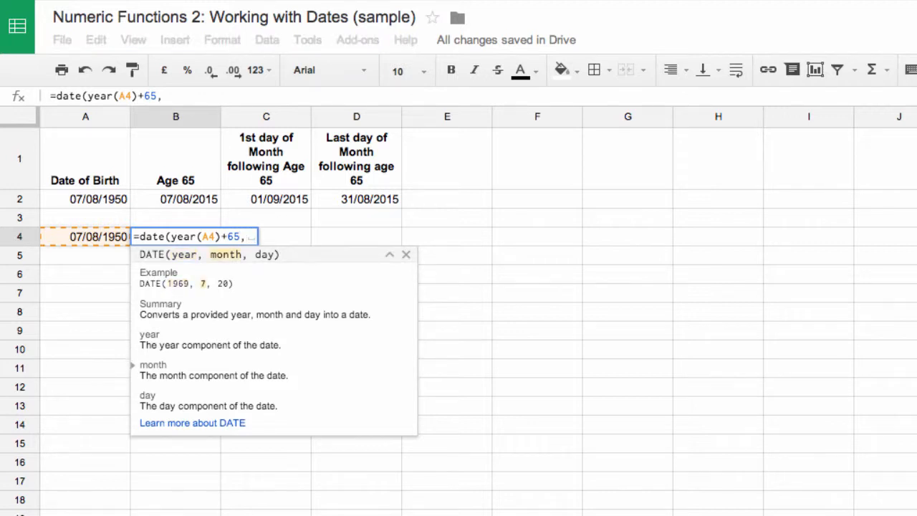
Complete the formula in cell B4 with the month and day of A4, making it =date(year(A4)+65,month(A4),day(A4)).
text(month)
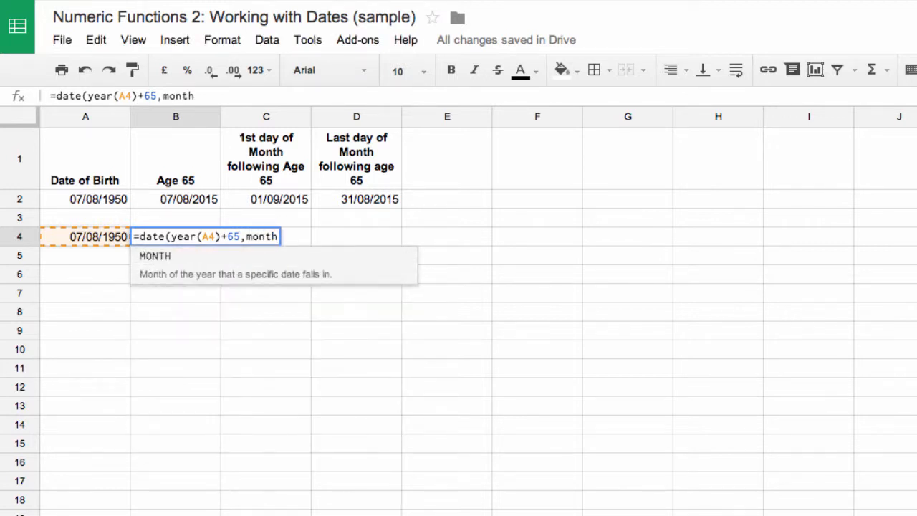
text(()
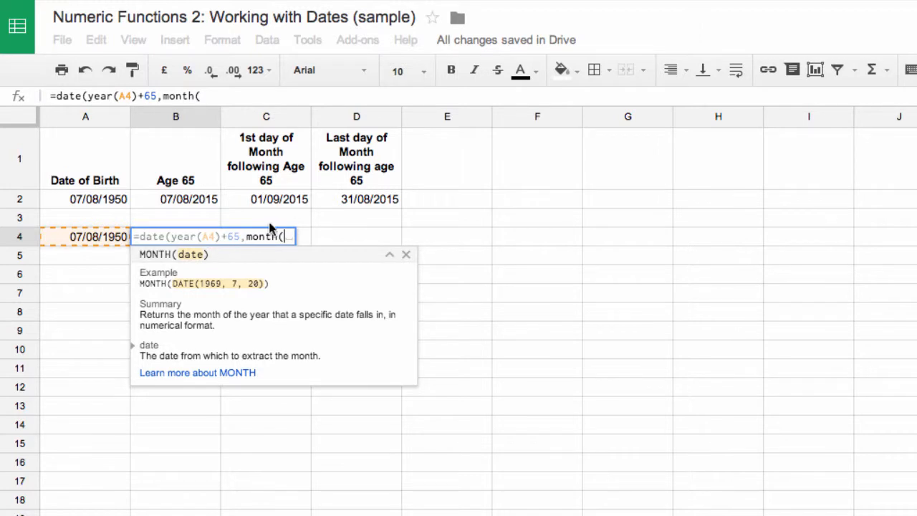
click(90, 243)
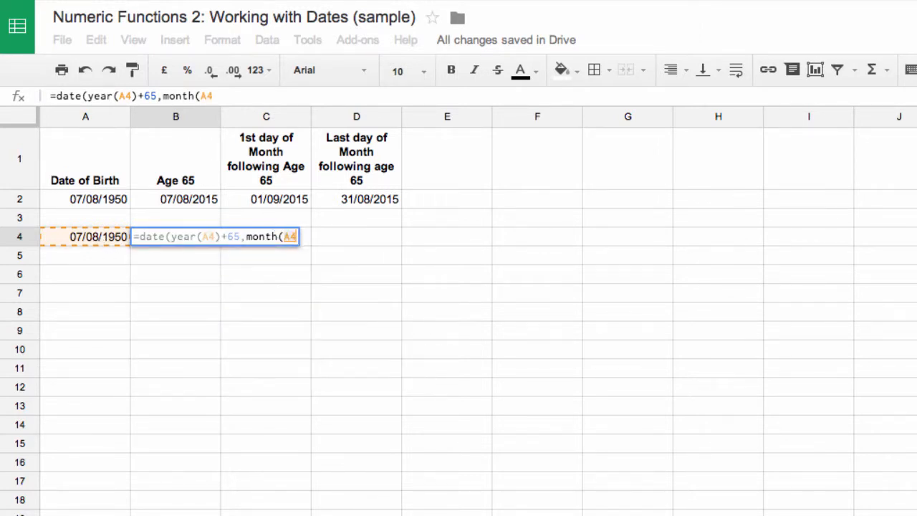
text())
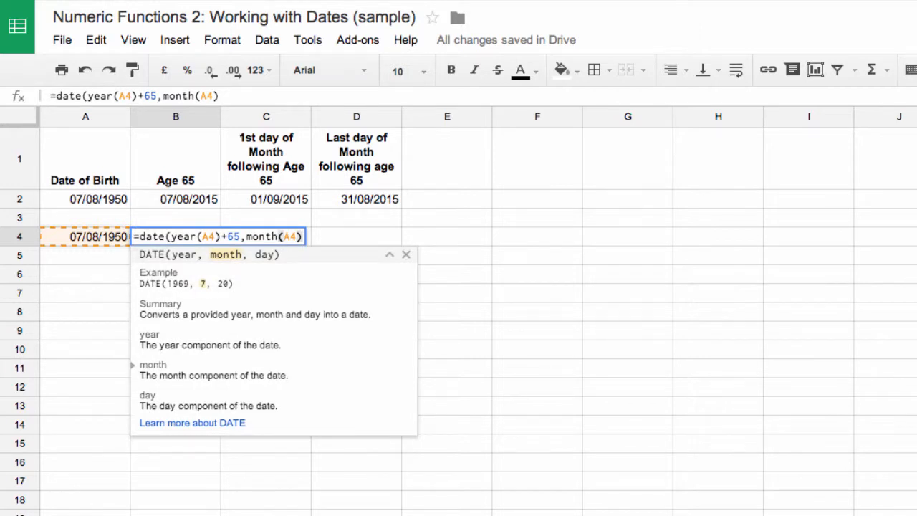
text(,day)
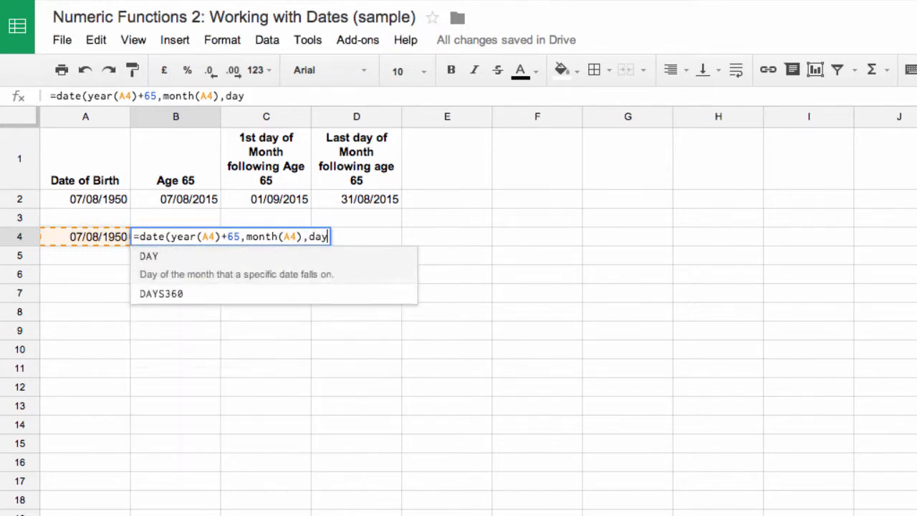
text(()
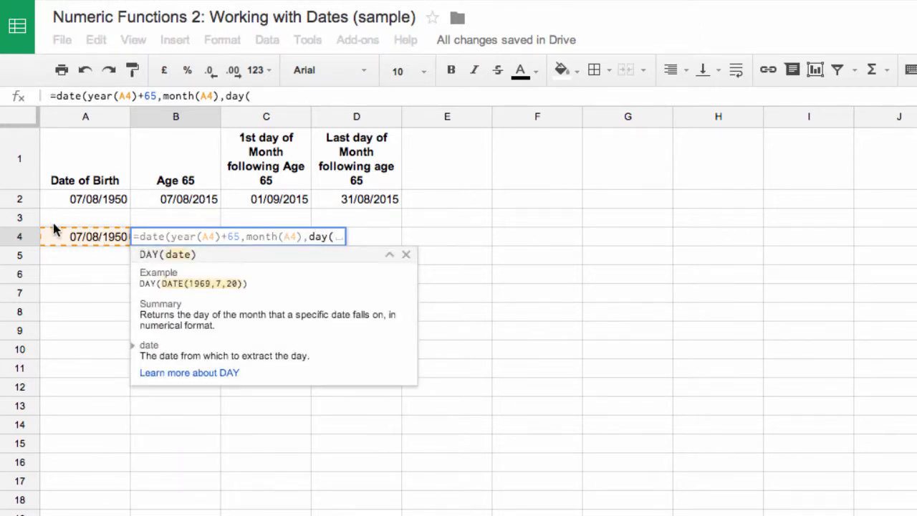
click(106, 242)
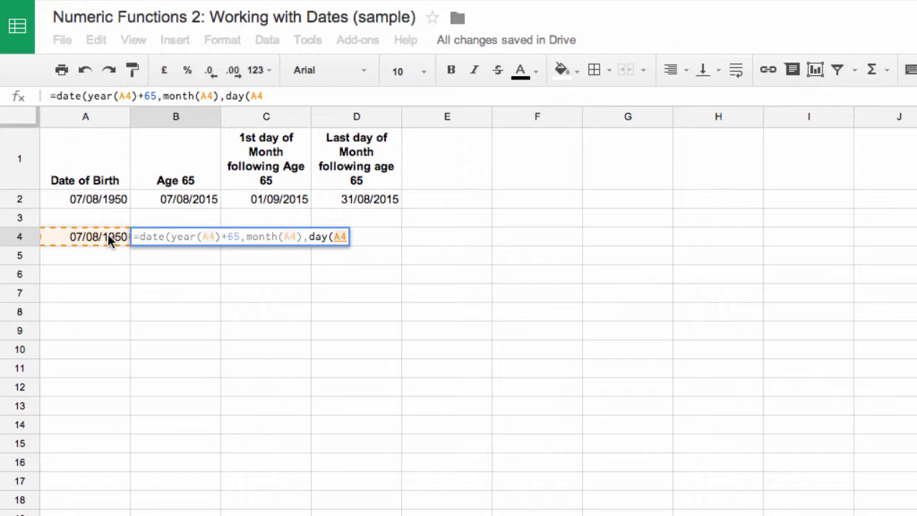
text()))
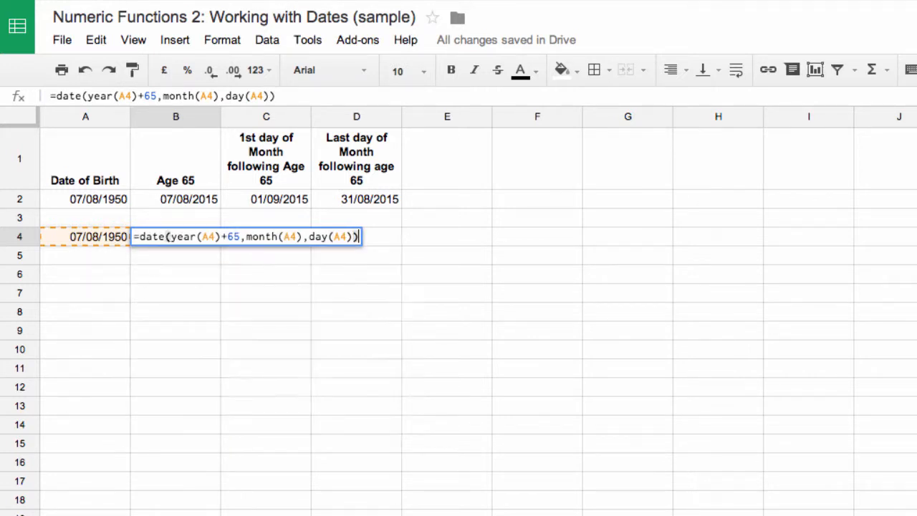
key(Return)
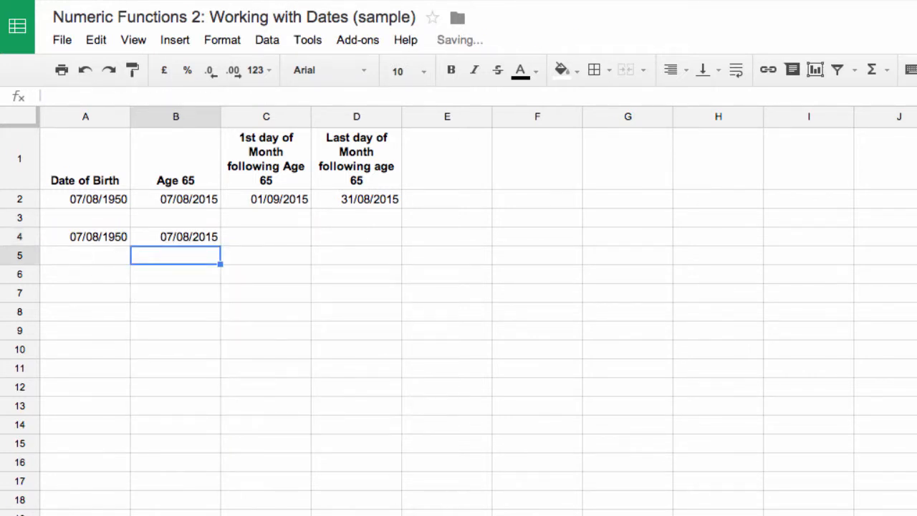
Compare the age 65 formula in cell B4 with the first-day-of-following-month formula in cell C2.
click(170, 244)
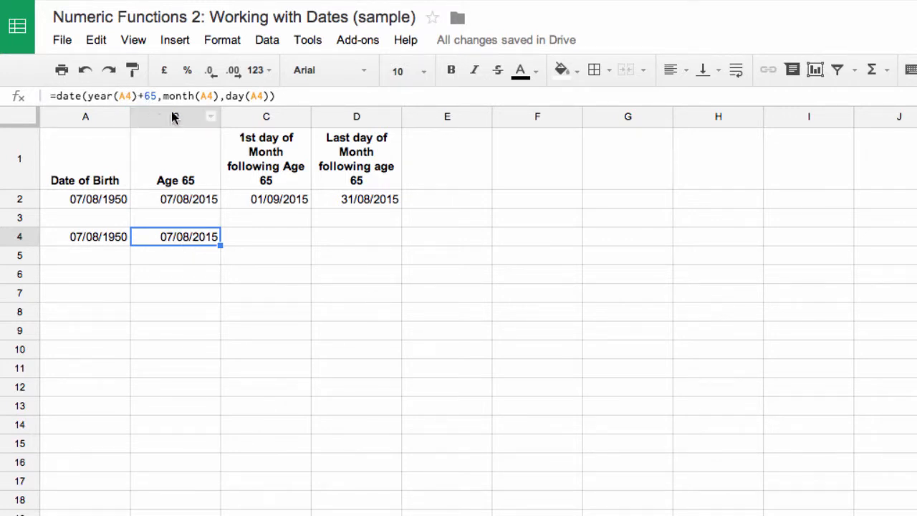
click(281, 198)
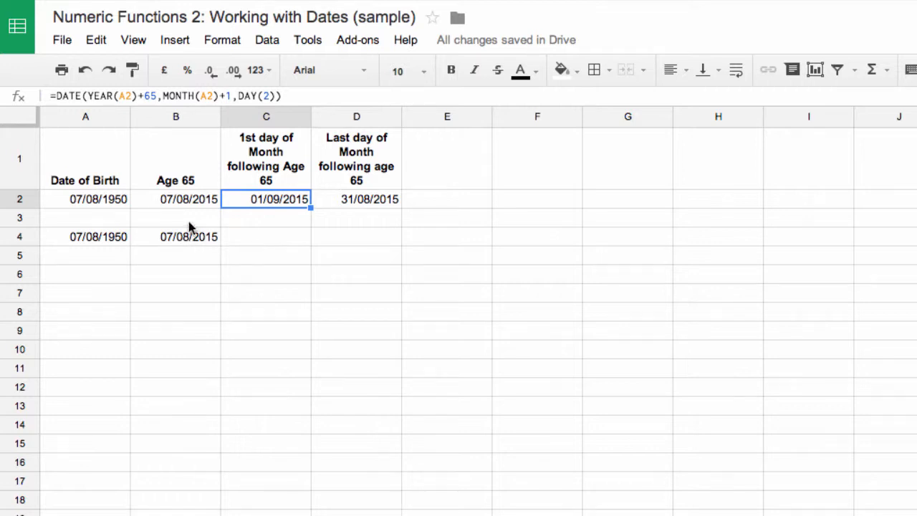
Start a DATE formula in cell C4 with the birth year plus 65 as its year argument: =date(year(A4)+65,.
click(266, 238)
text(=)
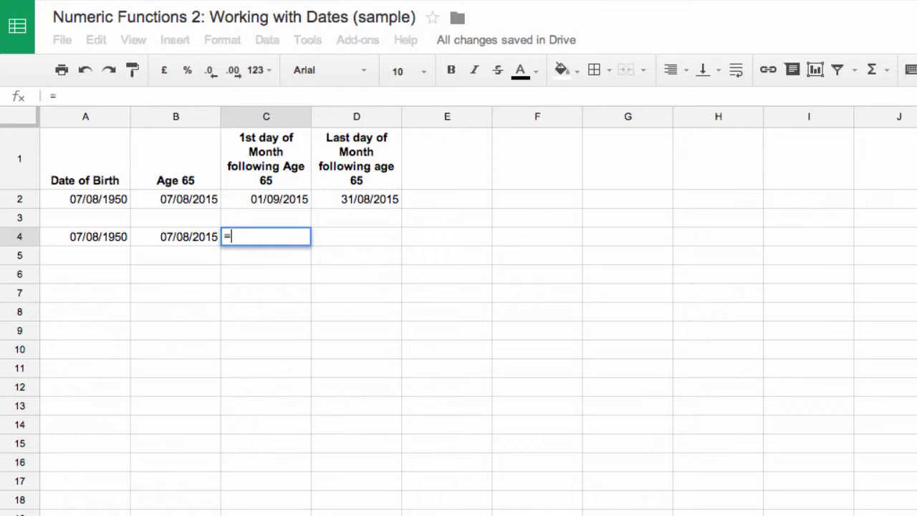
text(dat)
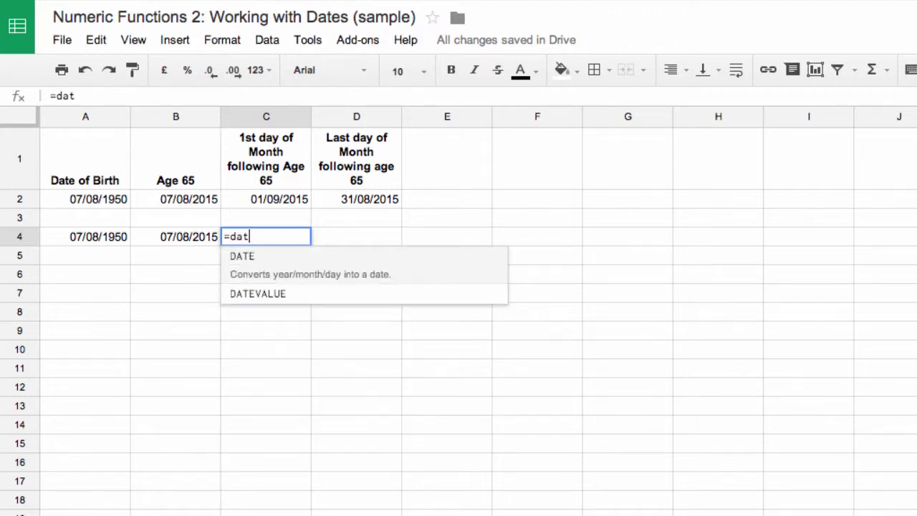
text(e(y)
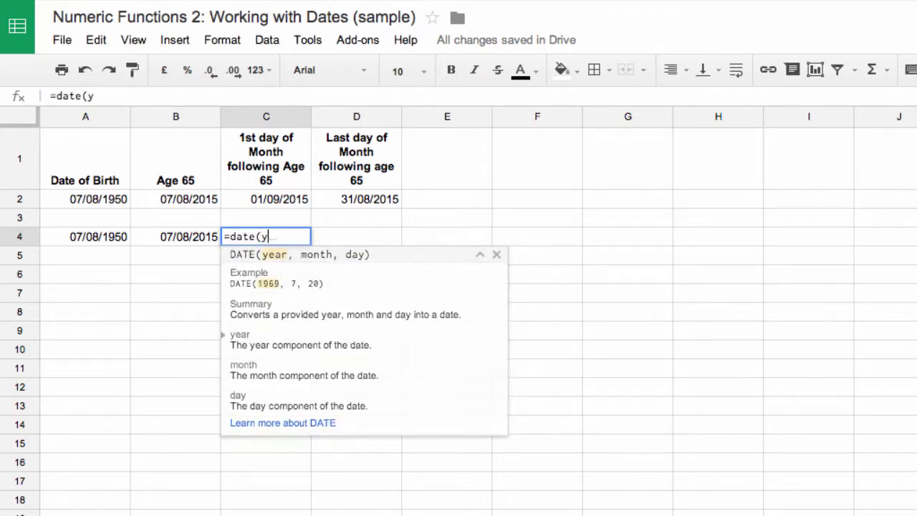
text(ear()
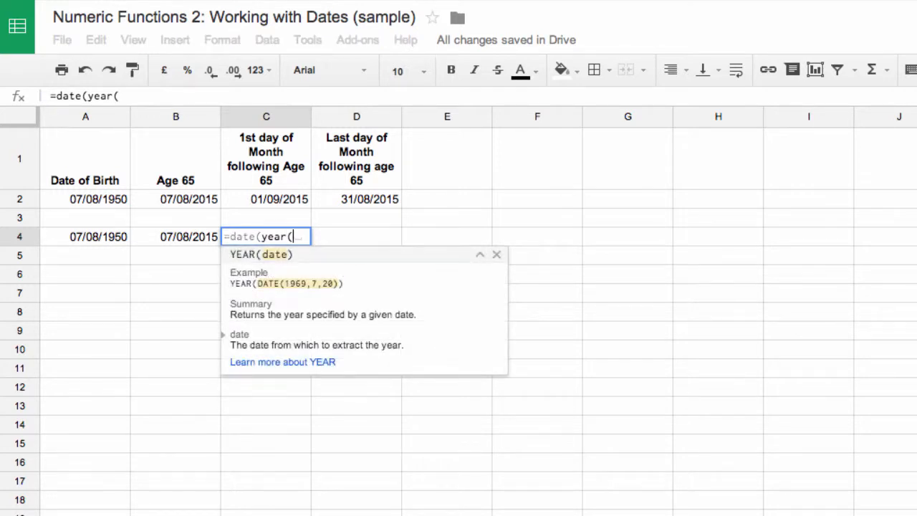
click(101, 235)
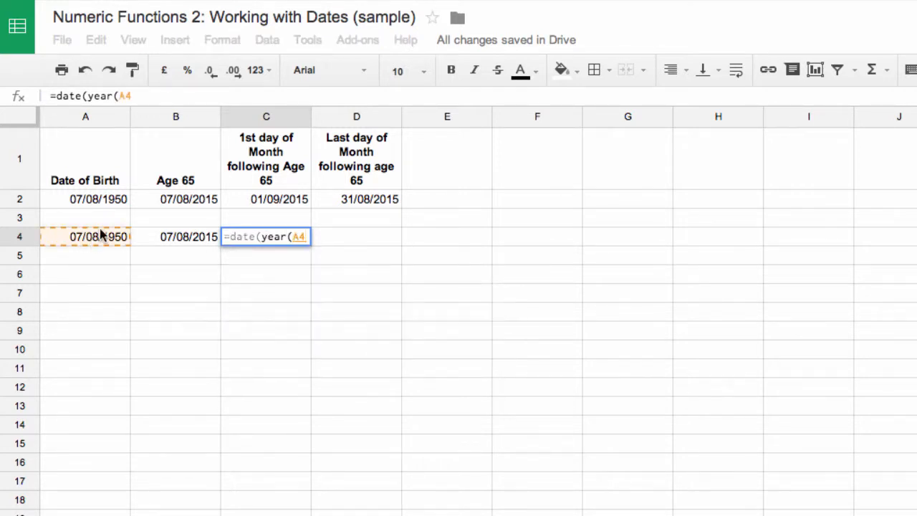
text()+6)
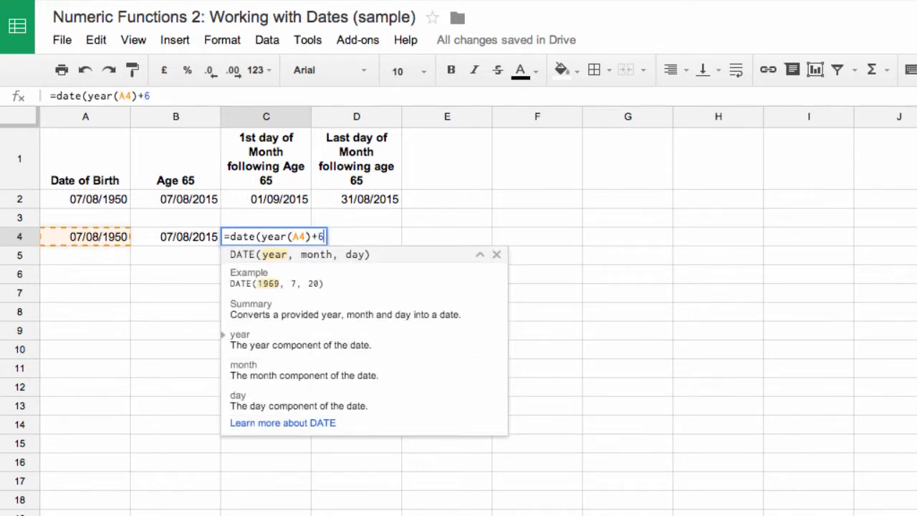
text(5,)
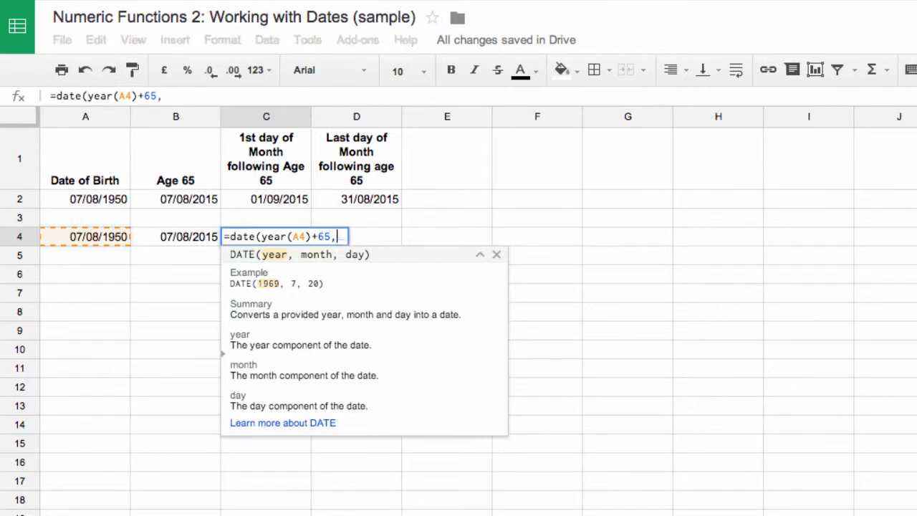
Add the month of A4 as the month argument of the DATE formula in cell C4: month(A4),.
text(mon)
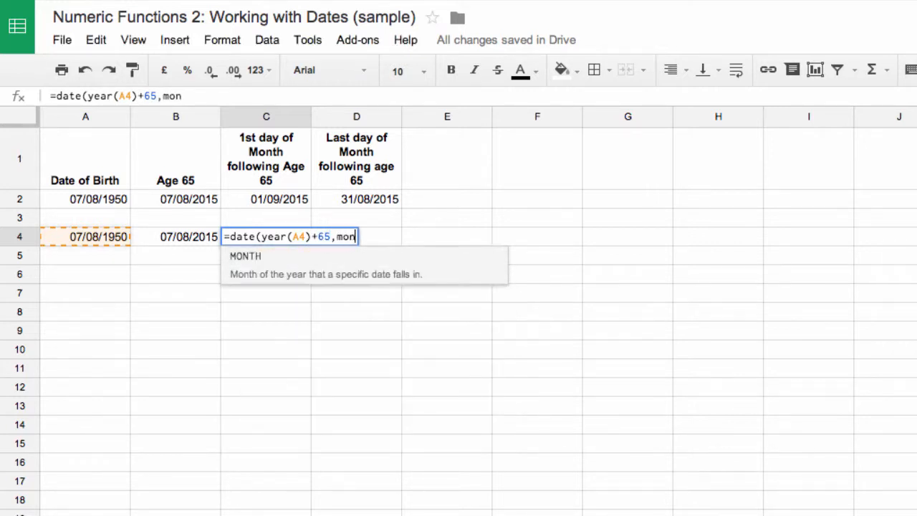
text(th()
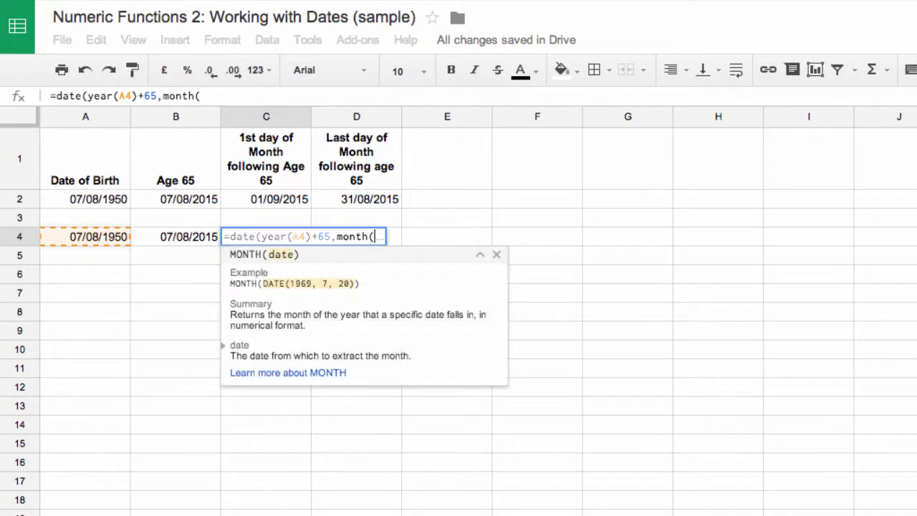
click(96, 243)
text())
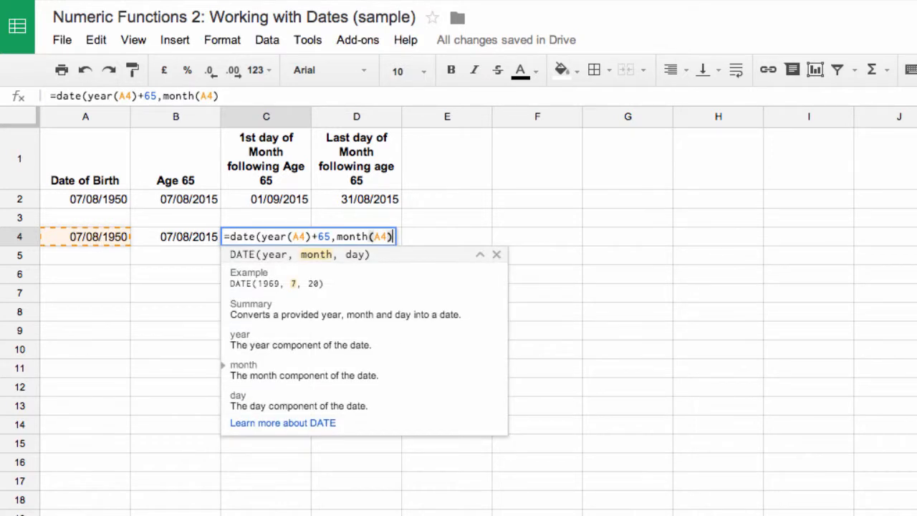
text(,)
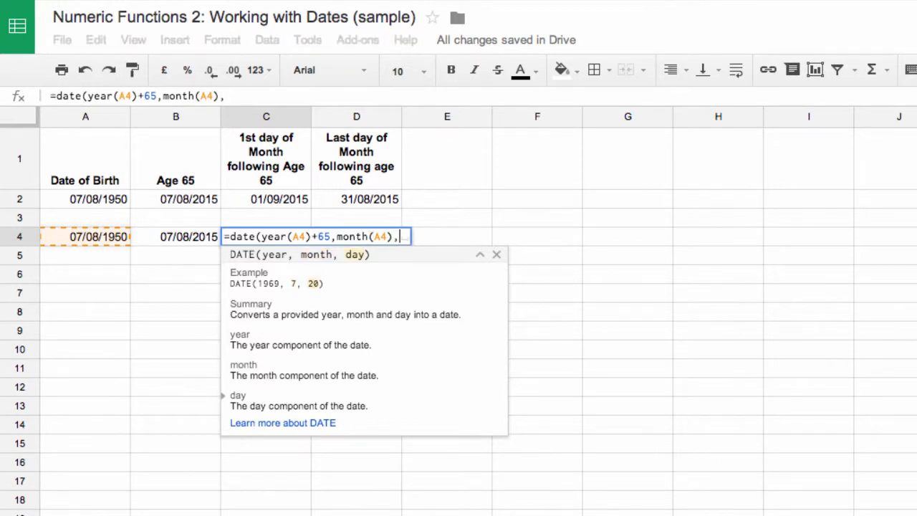
Complete the formula in cell C4 with day(2) as its day argument, making it =date(year(A4)+65,month(A4),day(2)).
text(daty)
key(BackSpace)
key(BackSpace)
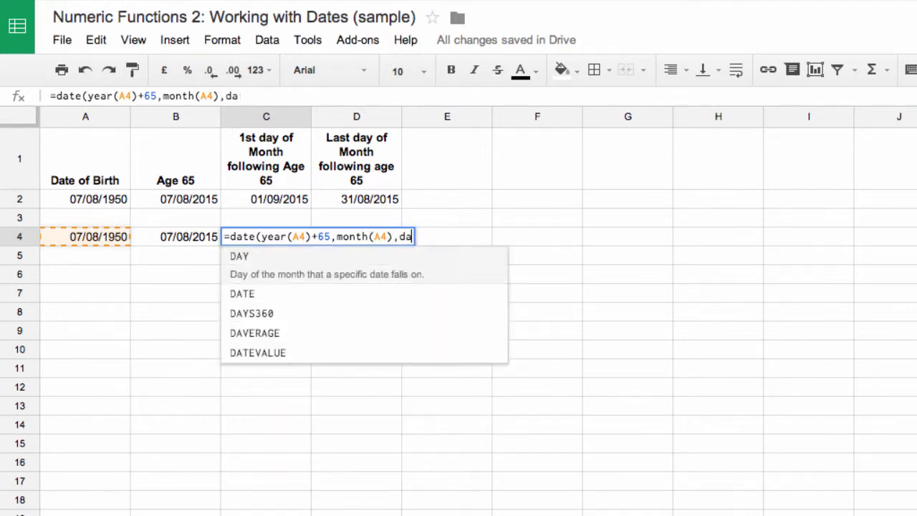
text(u)
key(BackSpace)
text(y)
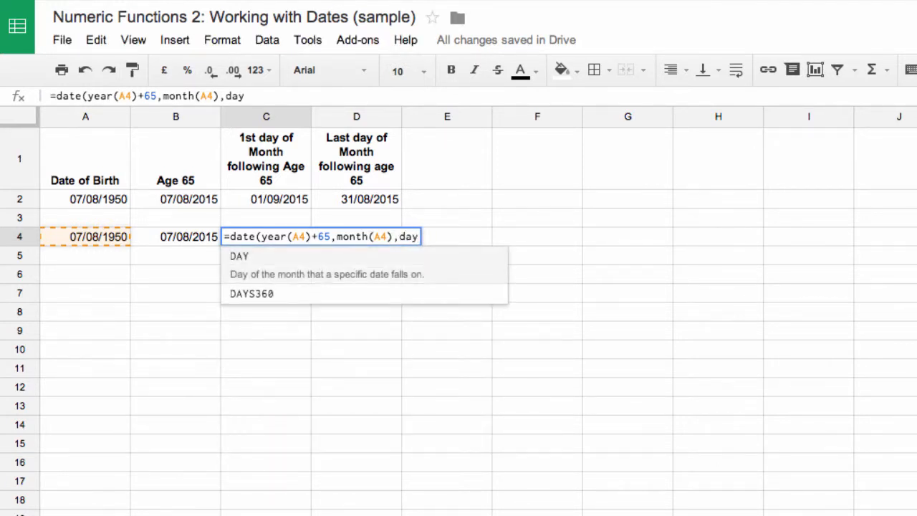
text(()
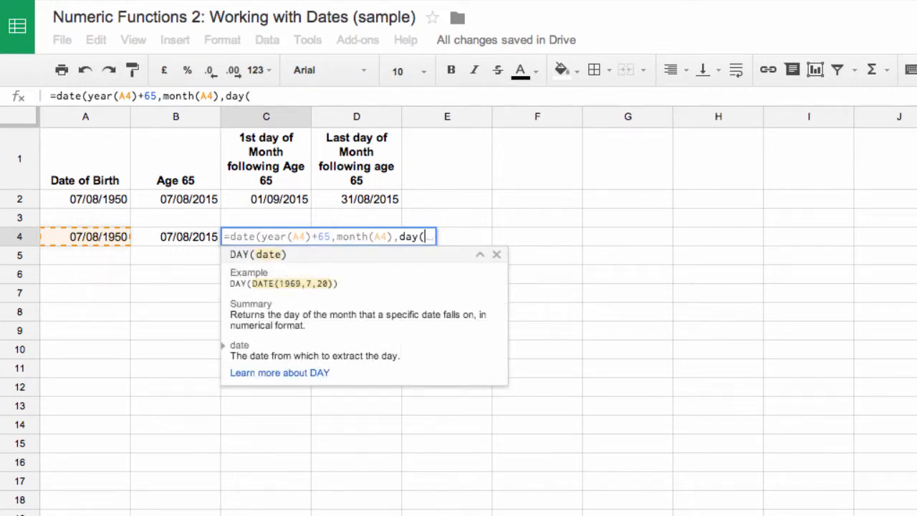
text(2)
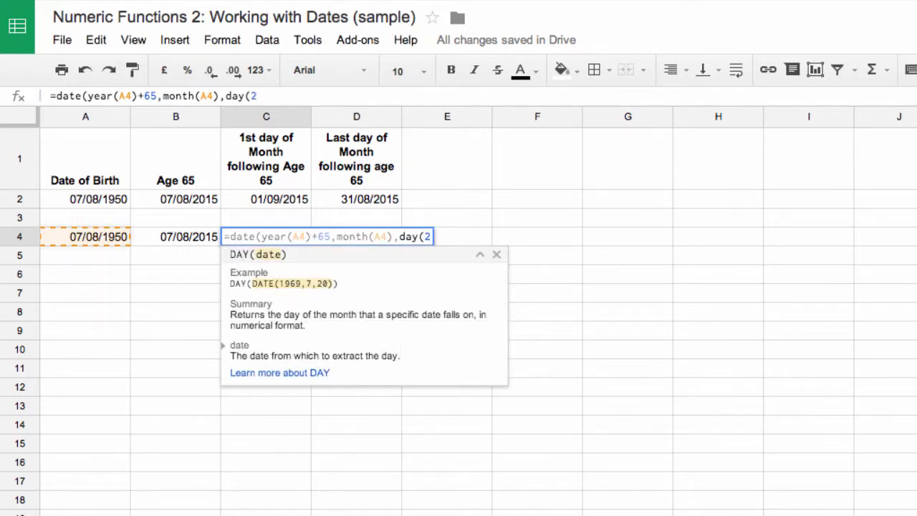
text()))
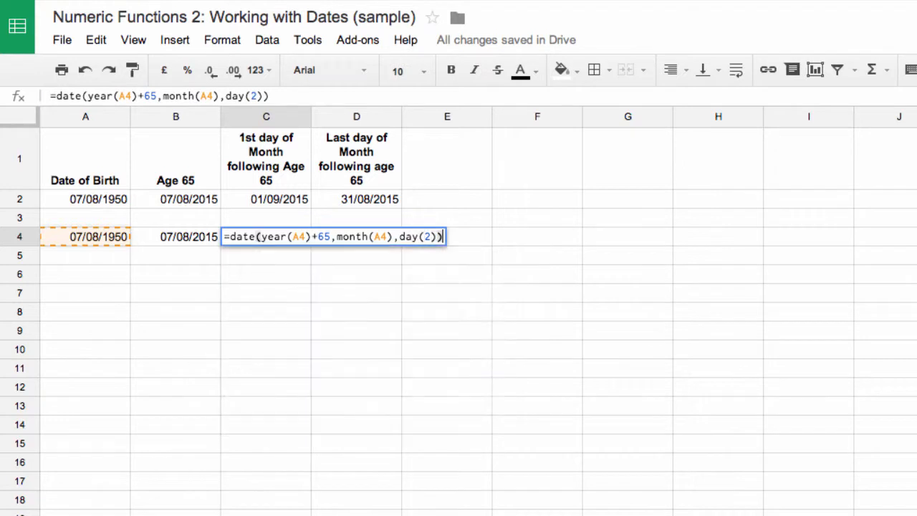
key(Return)
key(Up)
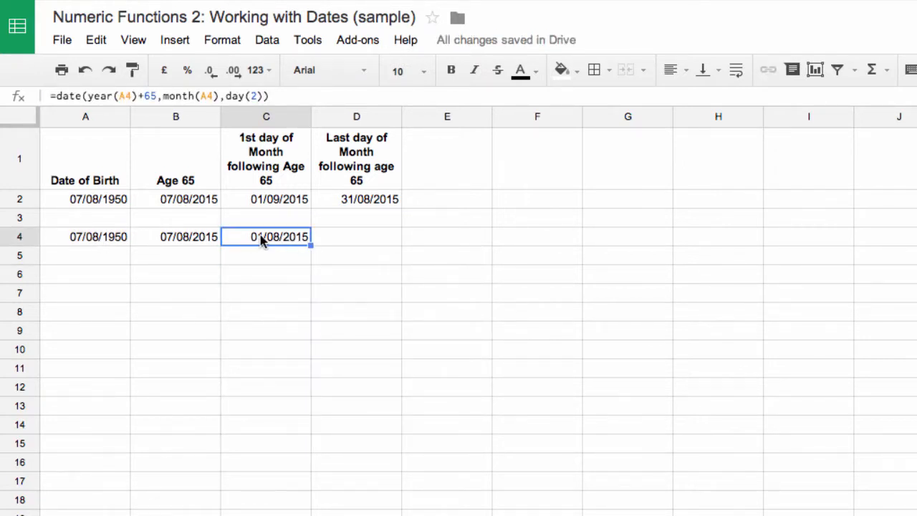
Compare C4 with the sample formula in C2 and add 1 to C4's month argument, making it month(A4)+1.
click(274, 199)
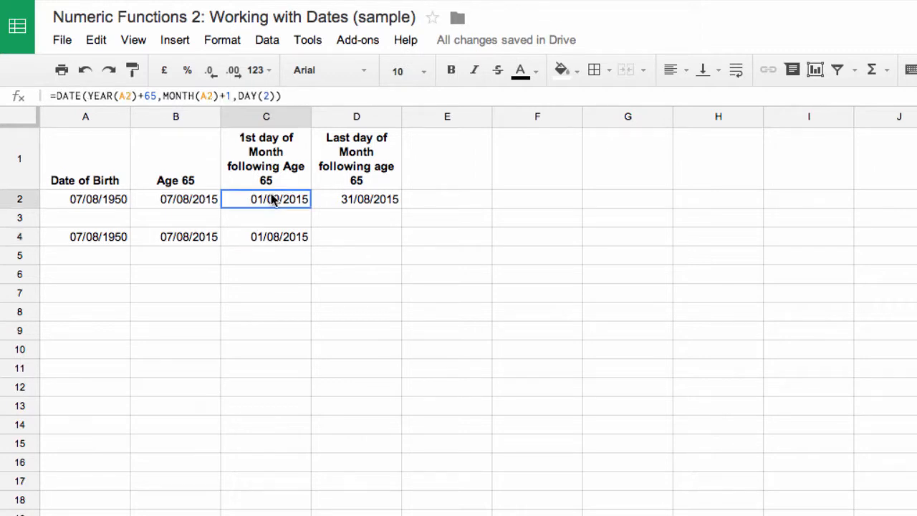
click(272, 243)
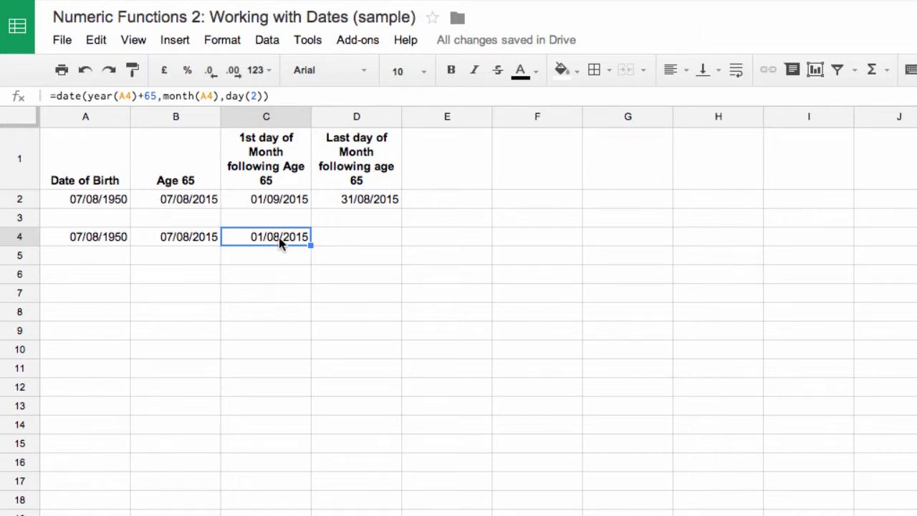
click(220, 96)
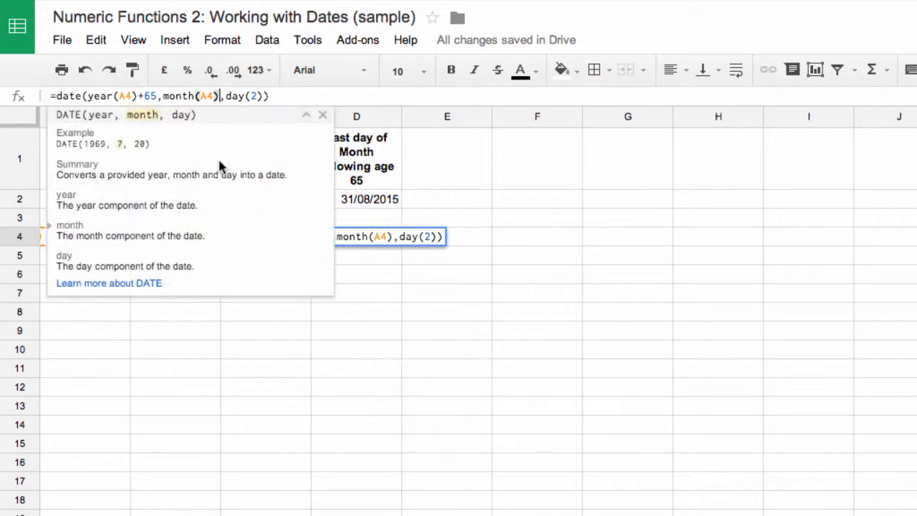
text(+1)
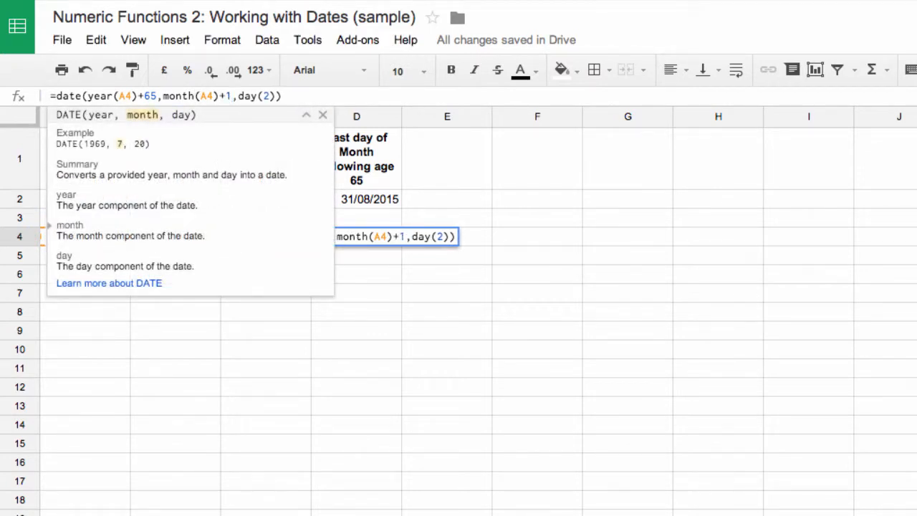
key(Return)
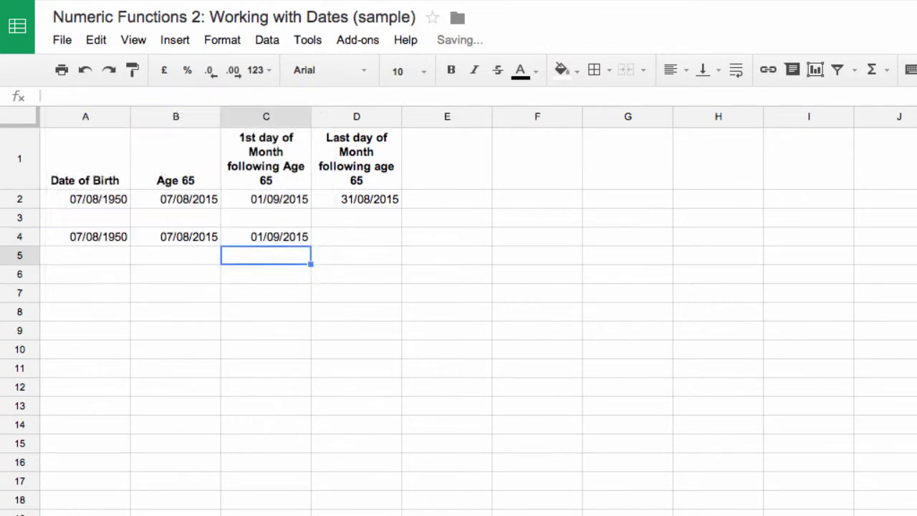
key(Up)
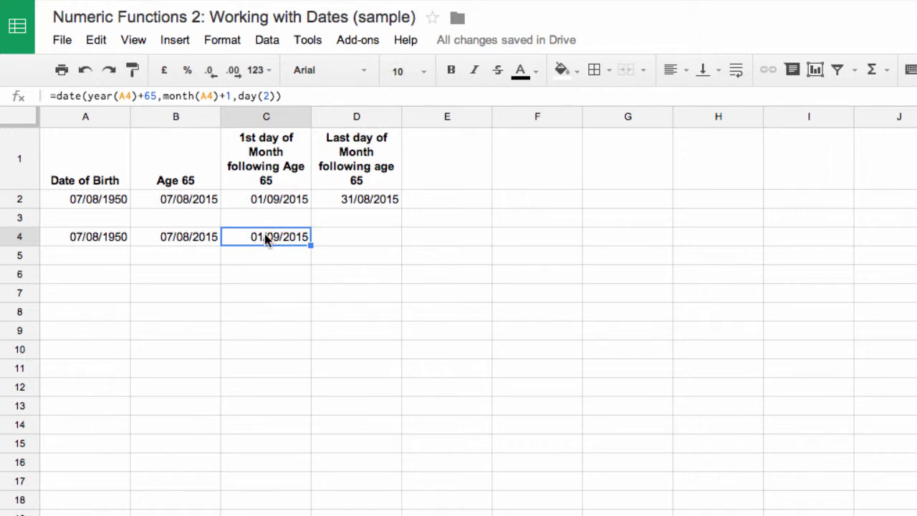
Check the sample formula in D2 and start a DATE formula in cell D4 with the year argument: =date(year(a4)+65.
click(368, 206)
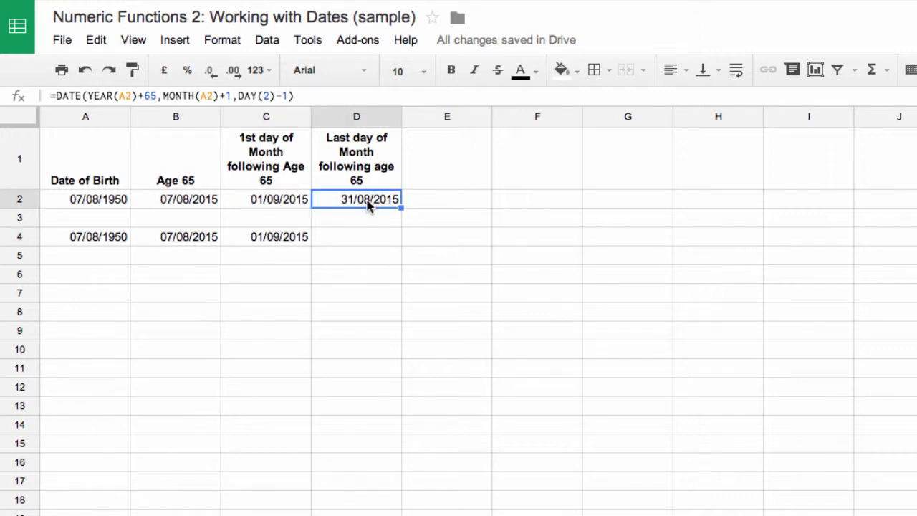
click(356, 238)
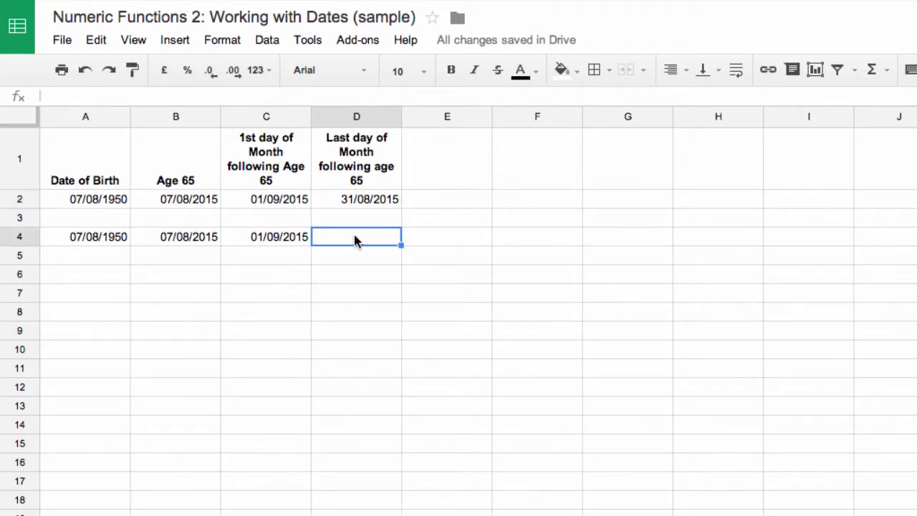
text(=)
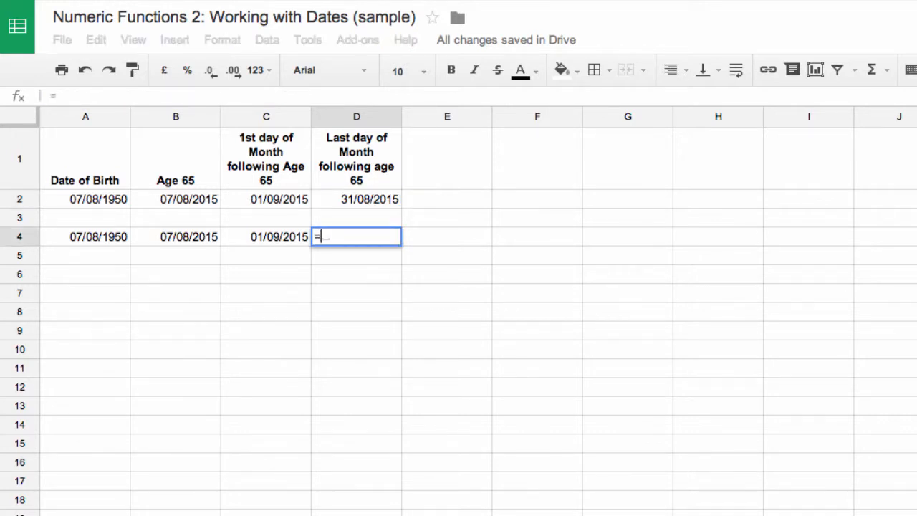
text(day)
key(BackSpace)
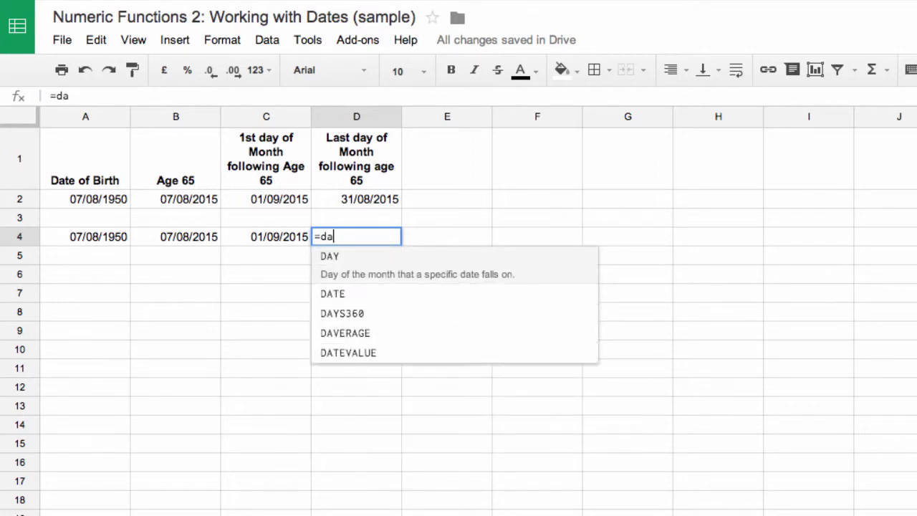
text(te)
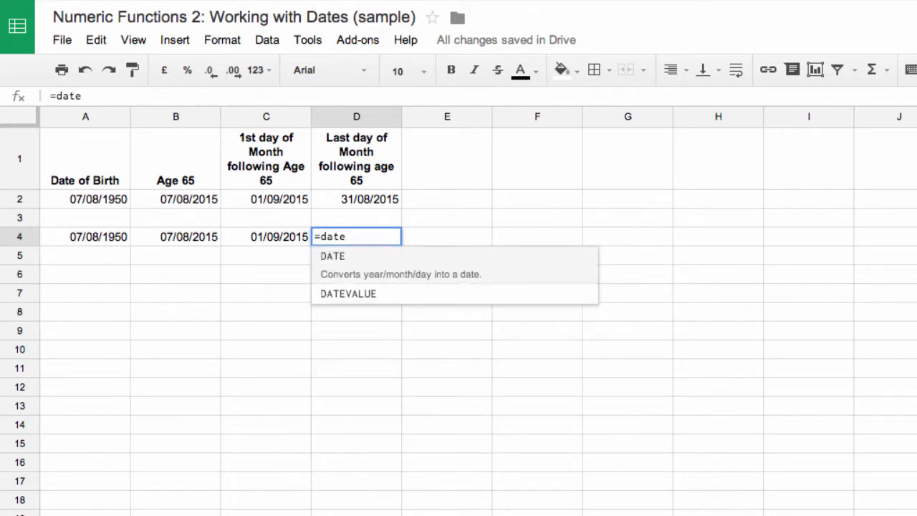
text((yea)
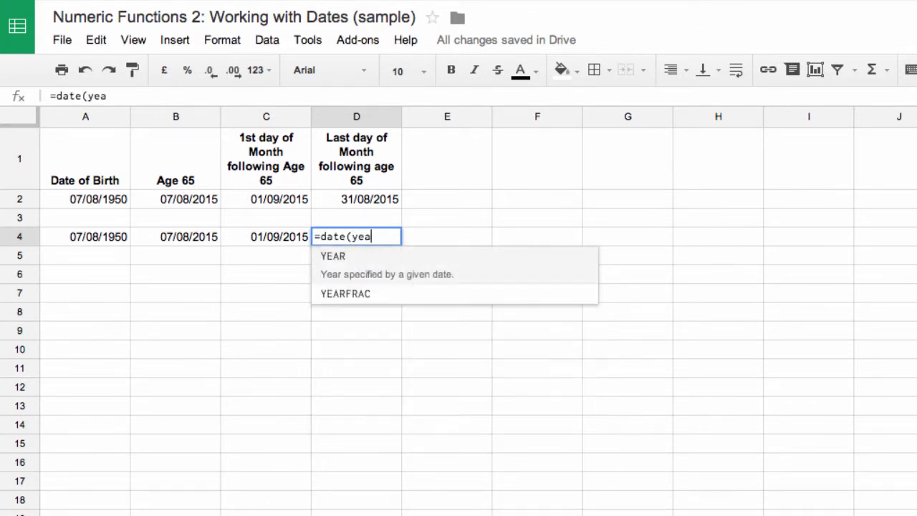
text(r()
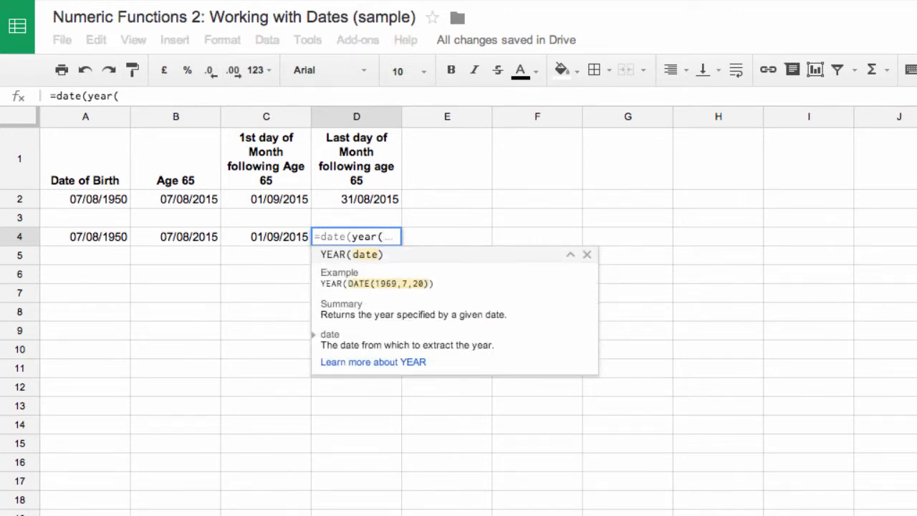
text(a4))
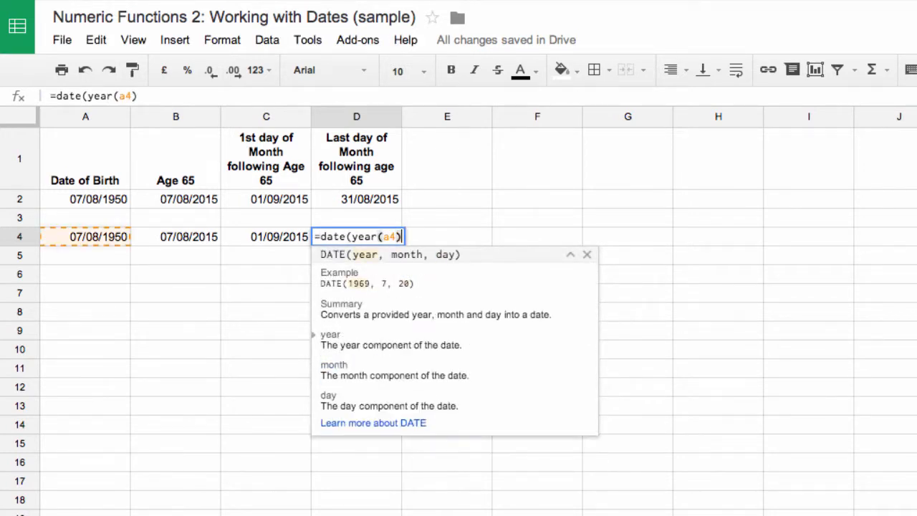
text(+65)
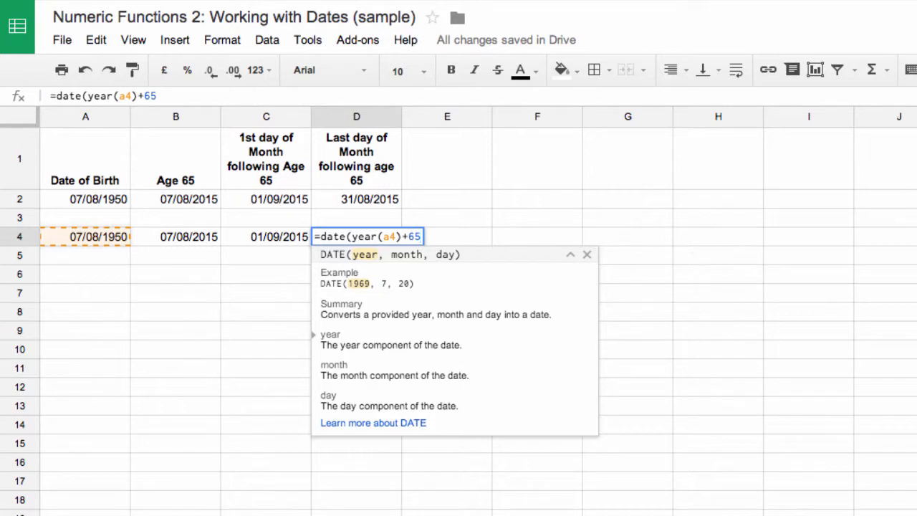
Add the month of A4 plus 1 as the month argument of the DATE formula in cell D4: month(A4)+1.
text(,m)
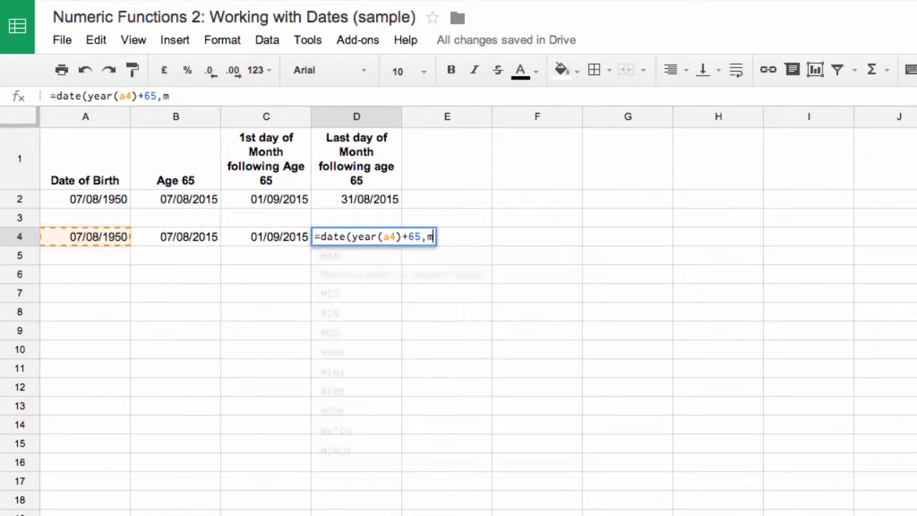
text(onth)
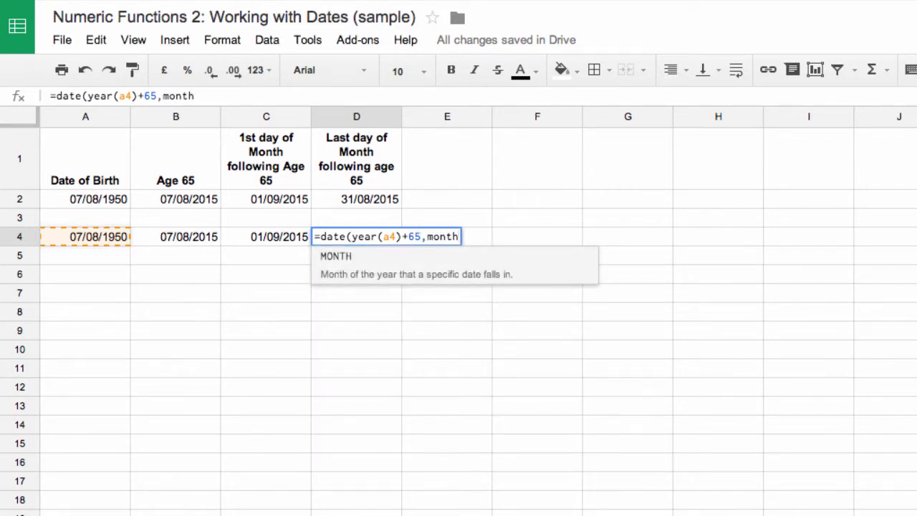
text(()
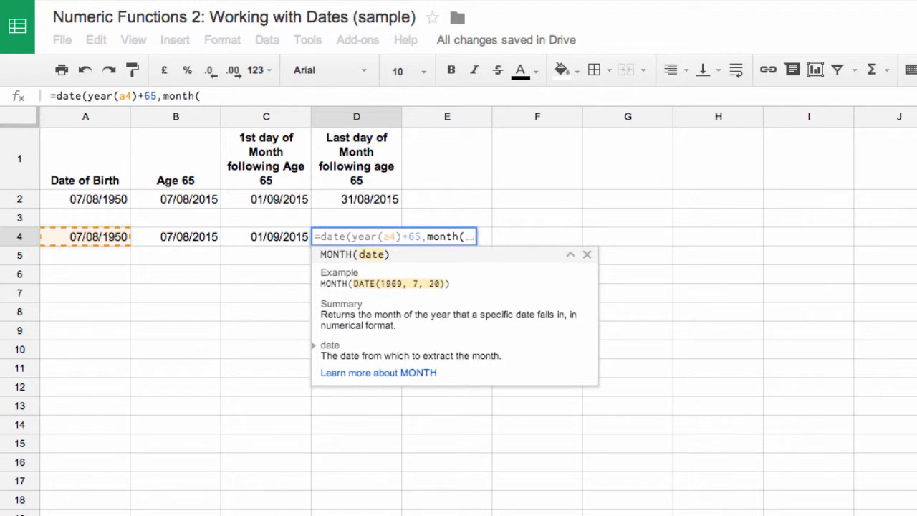
click(102, 239)
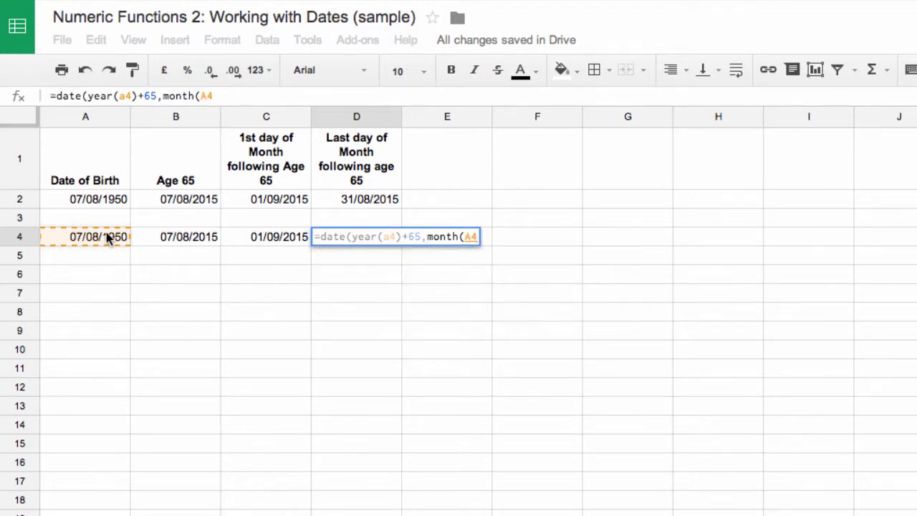
text()+1)
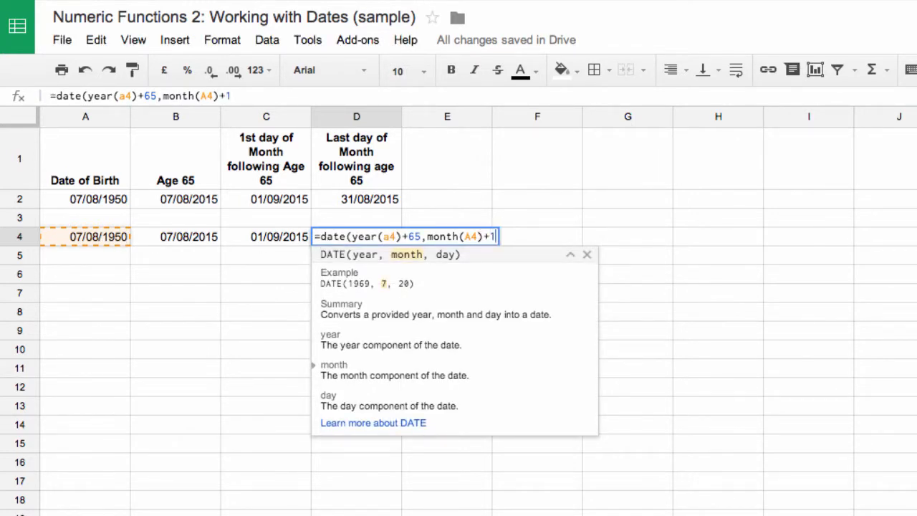
Complete the formula in cell D4 with day(2)-1 as its day argument, making it =date(year(a4)+65,month(A4)+1,day(2)-1).
text(,da)
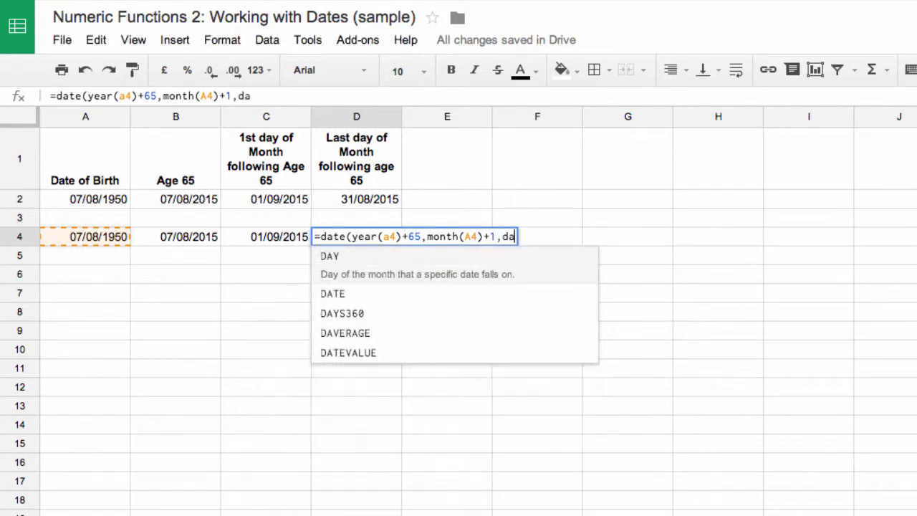
text(y(2))
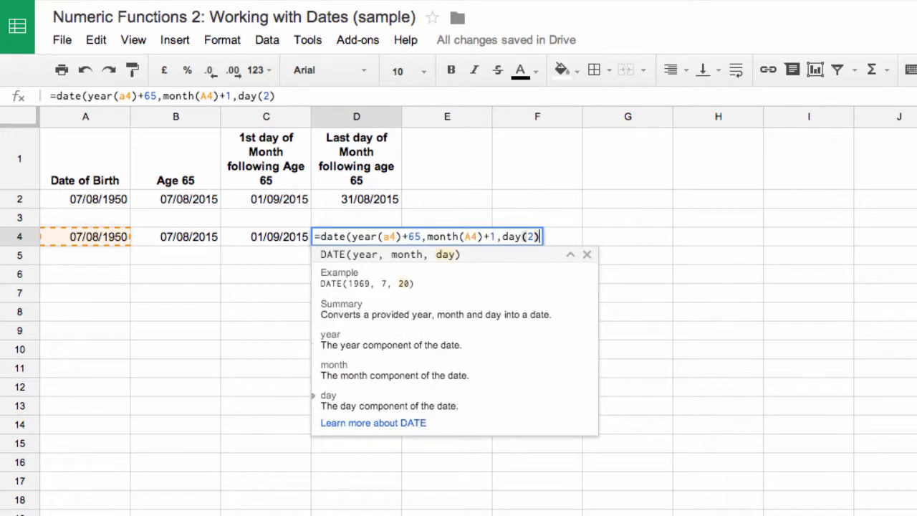
text(-1))
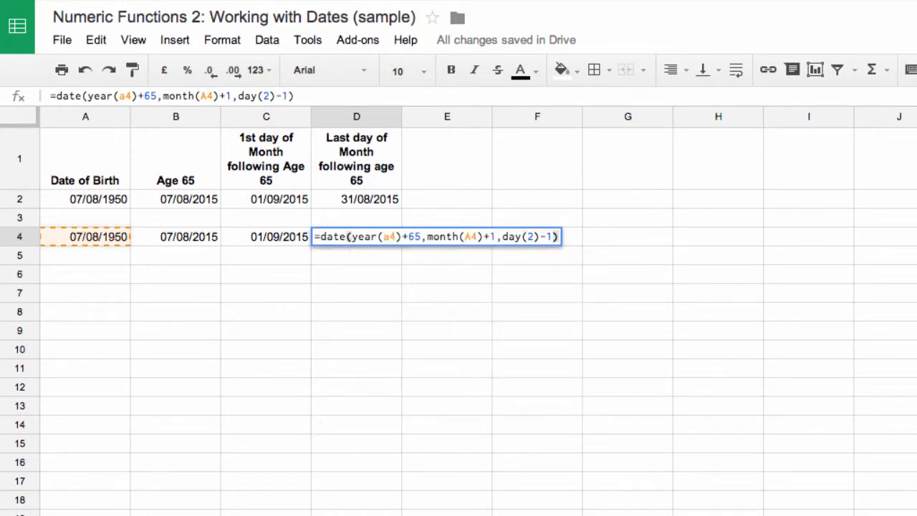
key(Return)
key(Up)
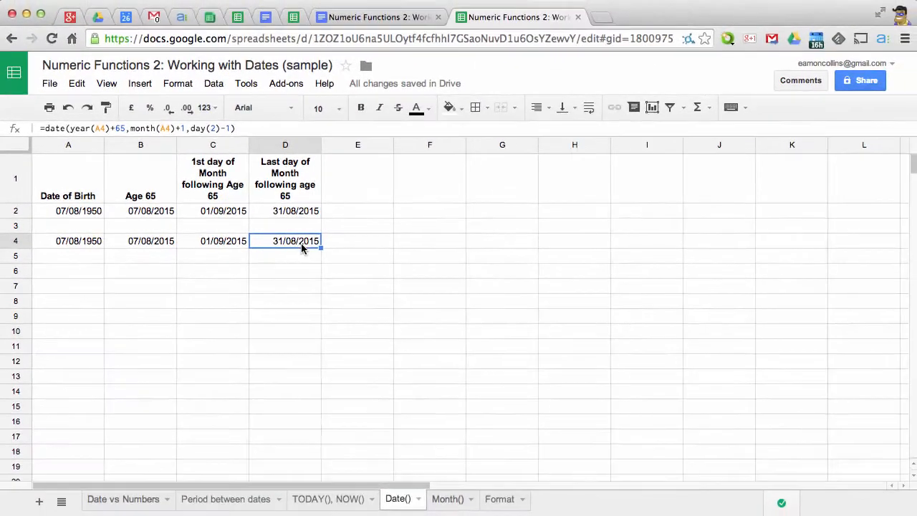
Open the Month() sheet and review its MONTH() and DAY() headings and the dates in A2:A11.
click(448, 499)
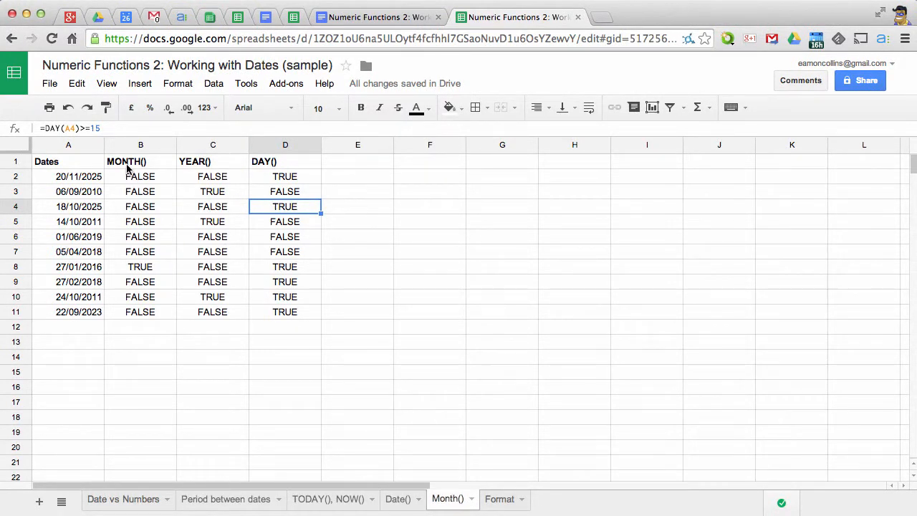
click(128, 165)
click(253, 165)
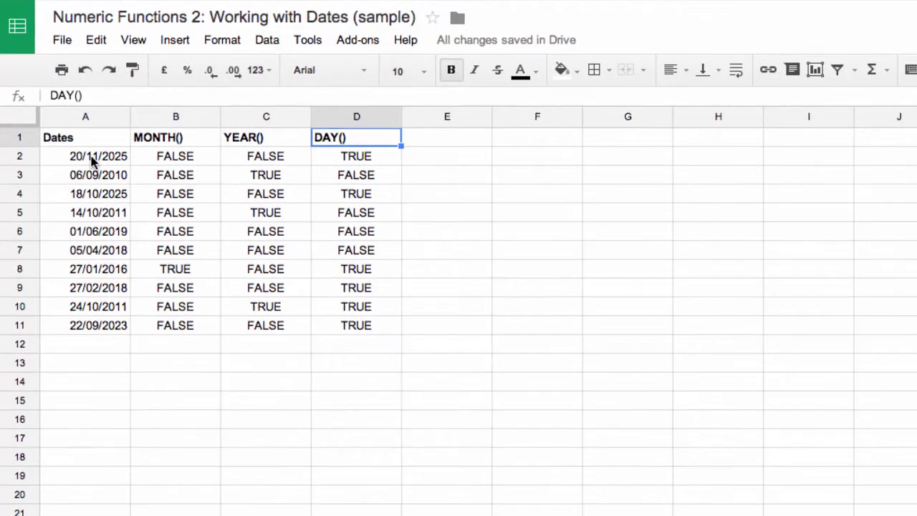
drag(50, 178, 103, 320)
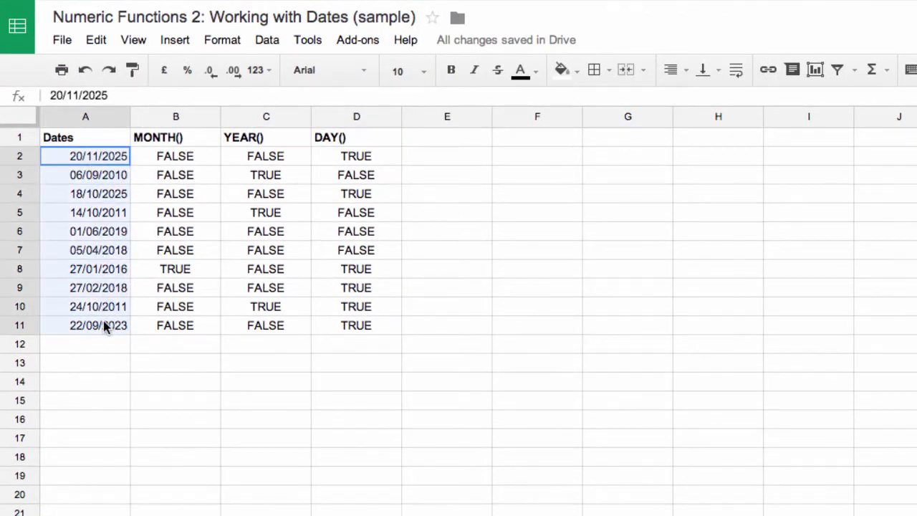
click(166, 139)
Clear the sample formulas under the MONTH(), YEAR() and DAY() headings in B2:D11.
drag(178, 156, 201, 331)
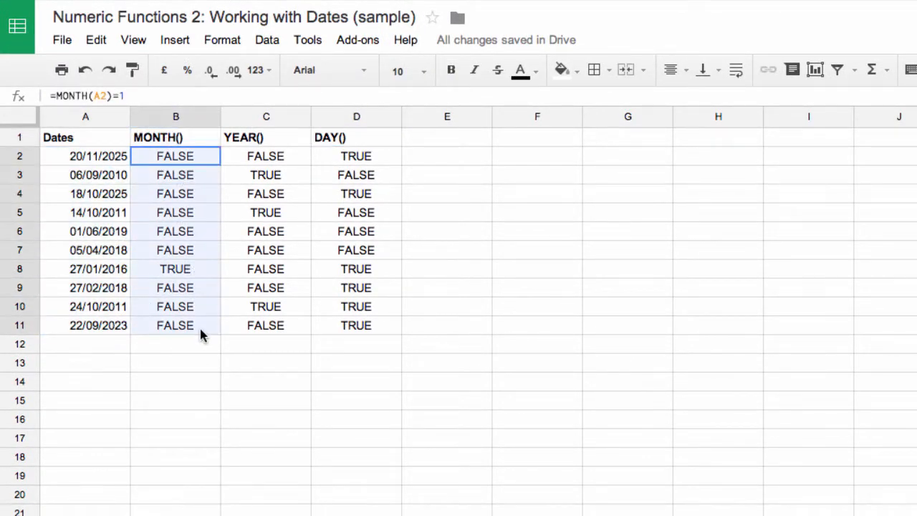
key(Delete)
drag(262, 158, 367, 333)
key(Delete)
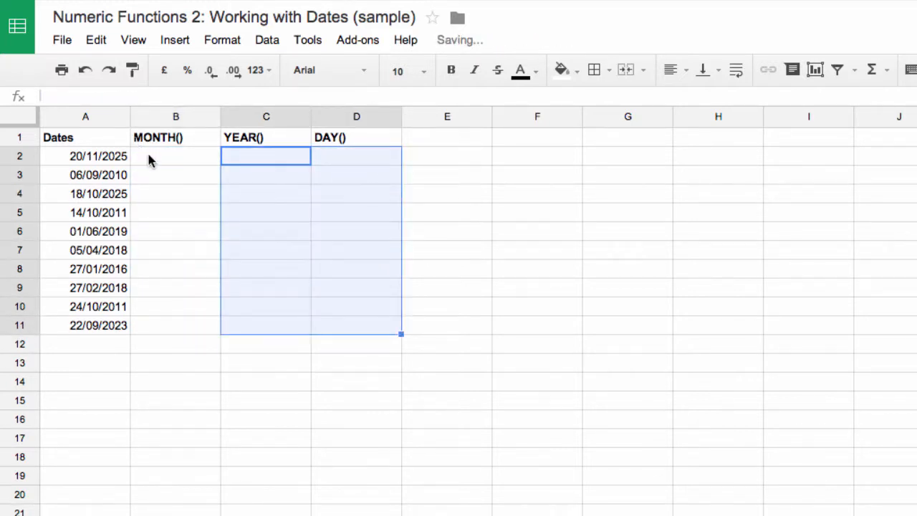
Enter a formula in cell B2 that tests whether the date in A2 falls in September: =month(A2)=9.
click(166, 159)
text(=month)
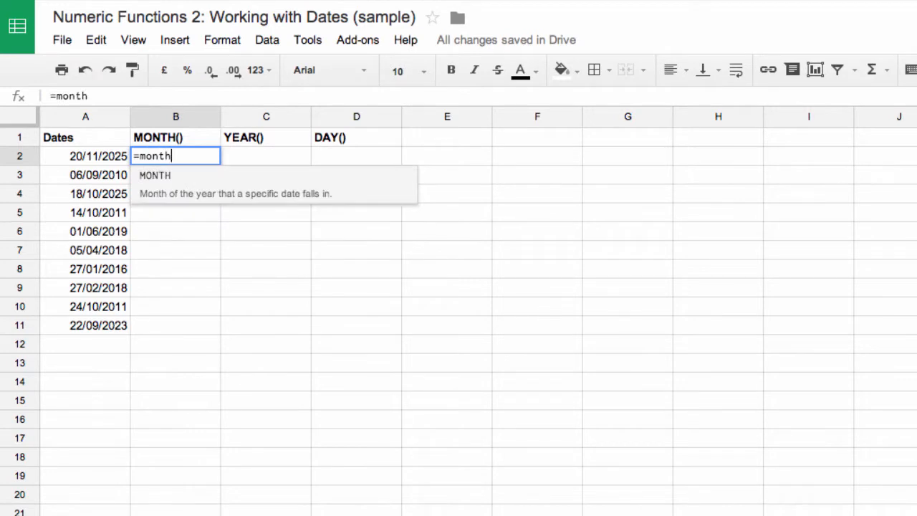
text(()
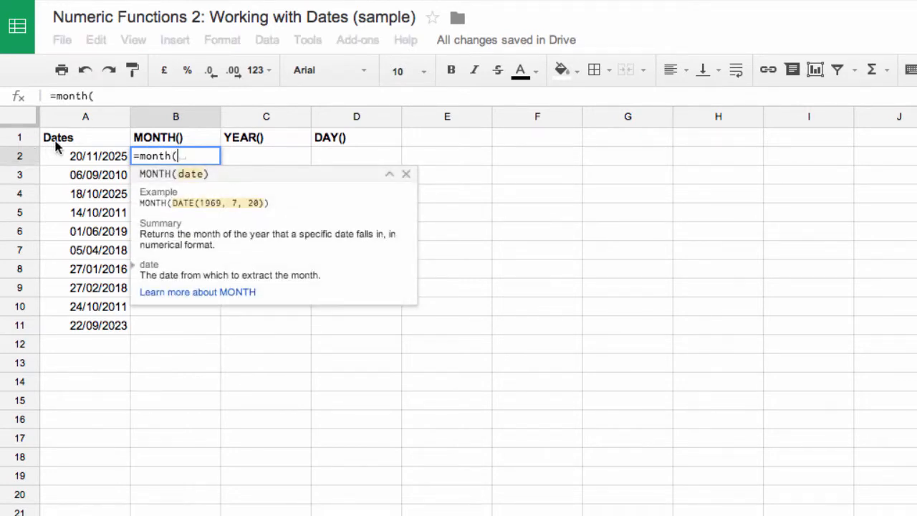
click(106, 156)
text()=)
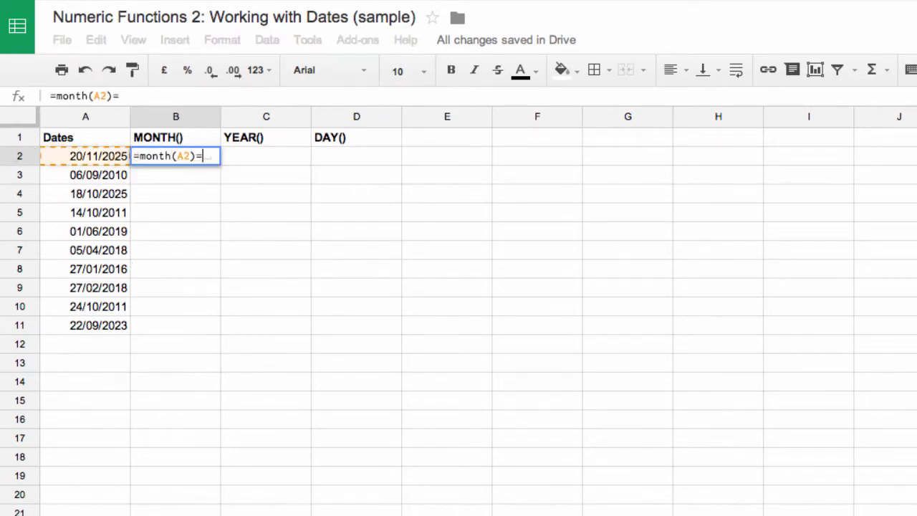
text(0)
key(Return)
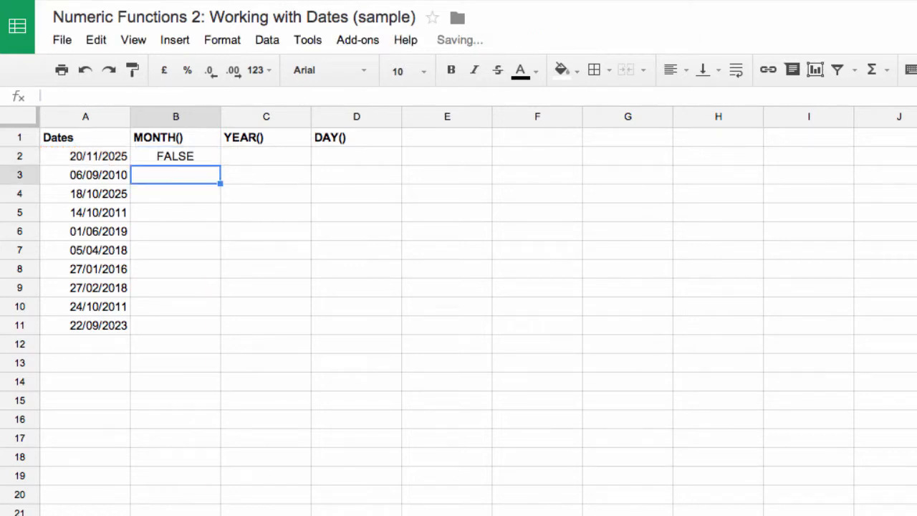
Fill the month test from B2 down to B11 and check the copied formulas in B3 and B11.
click(167, 157)
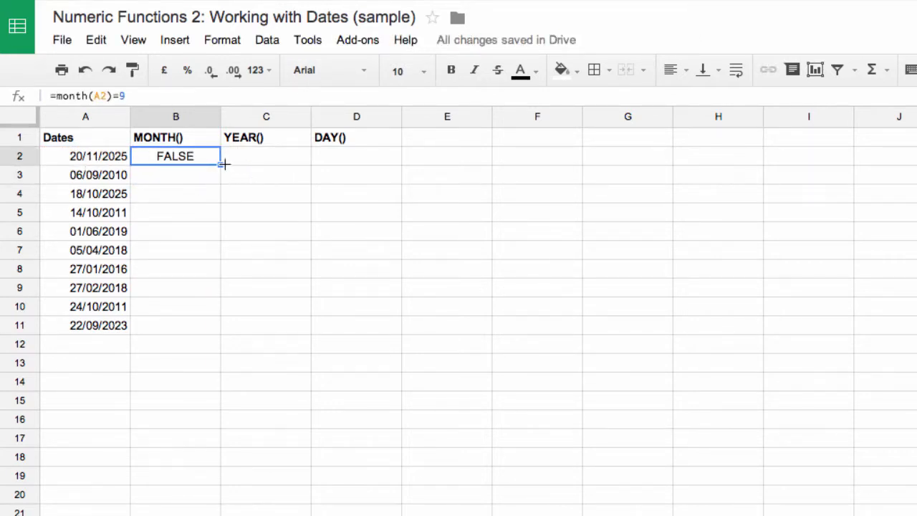
drag(222, 165, 209, 331)
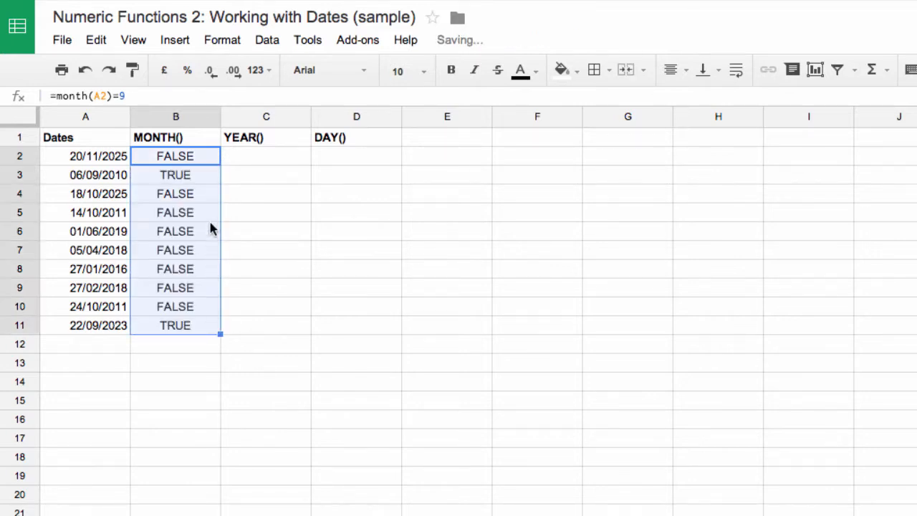
click(176, 177)
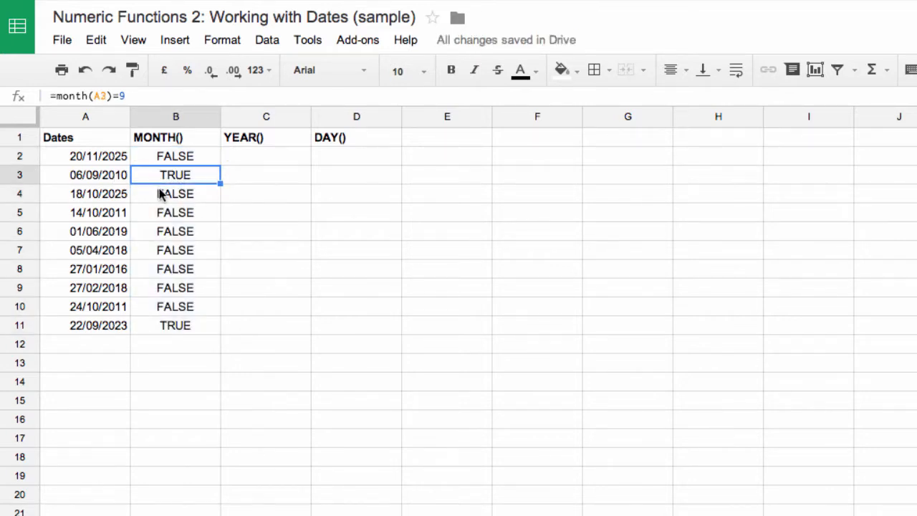
click(177, 323)
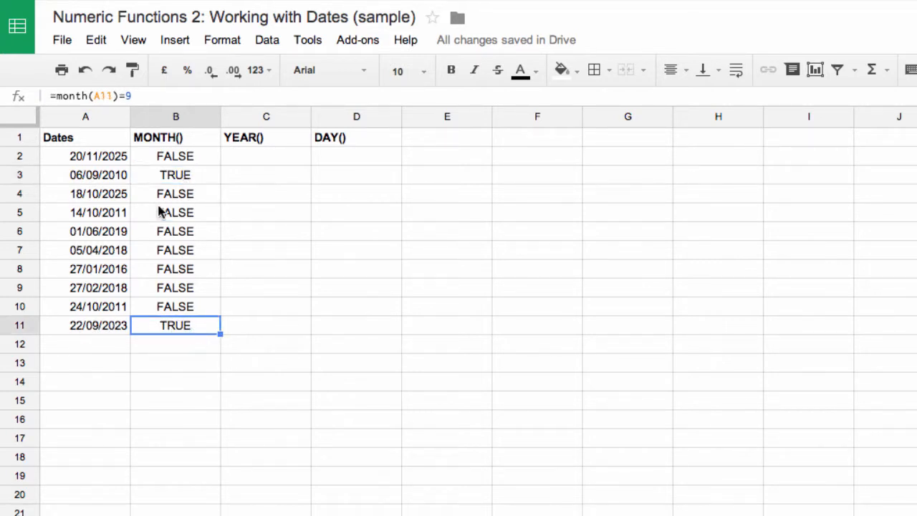
Enter a formula in cell C2 that tests whether the year of A2 is after 2010: =year(A2)>2010.
click(246, 158)
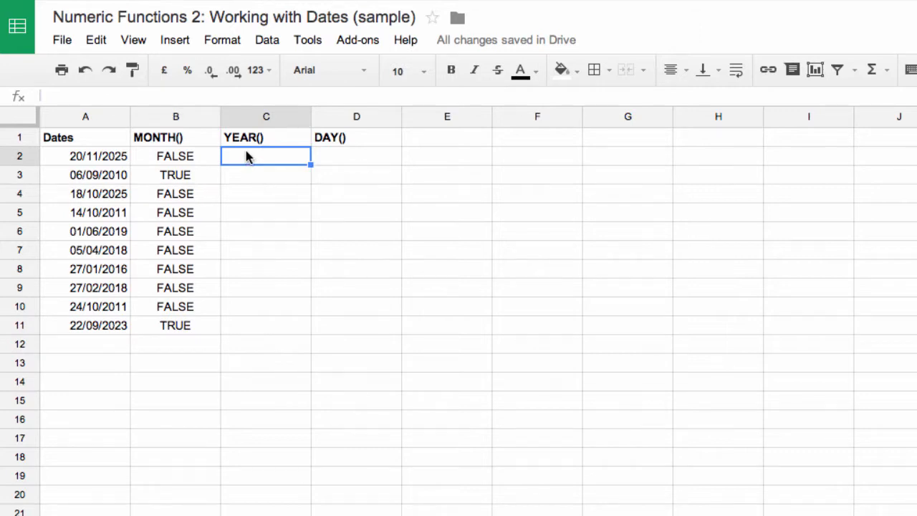
text(=year()
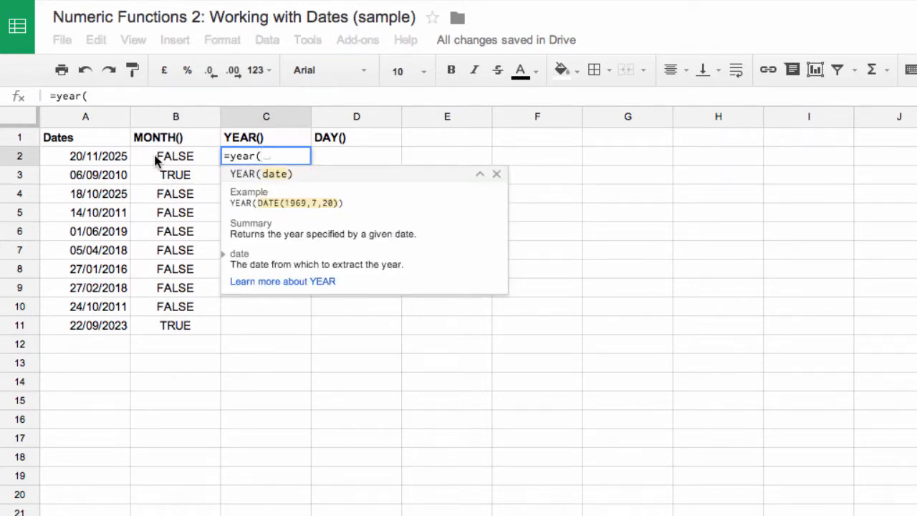
click(126, 156)
text())
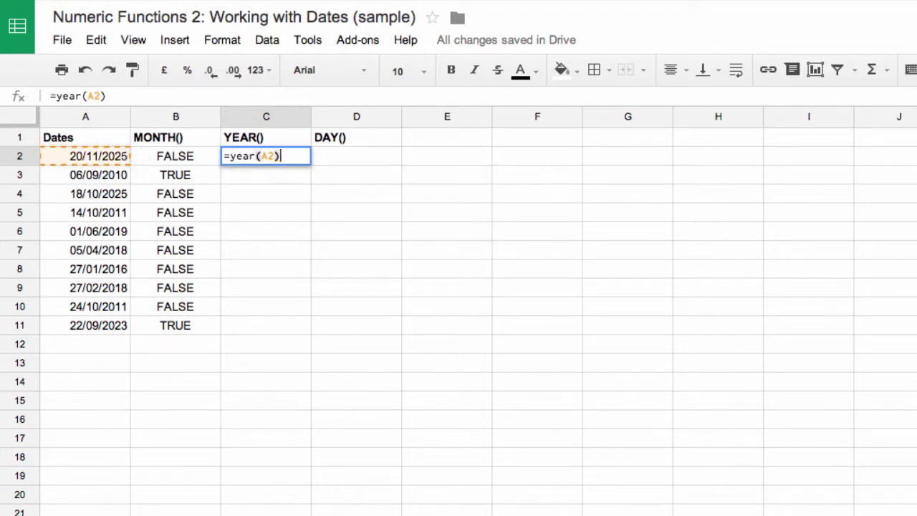
text(>)
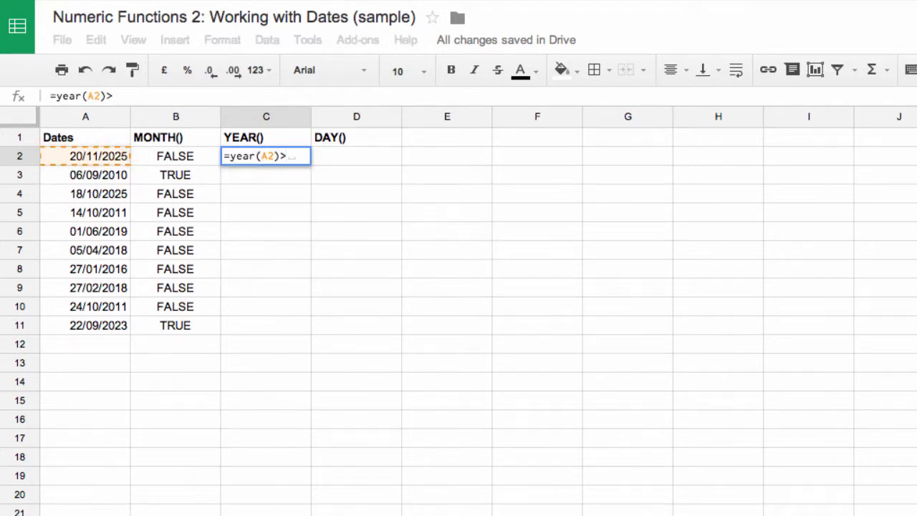
text(20)
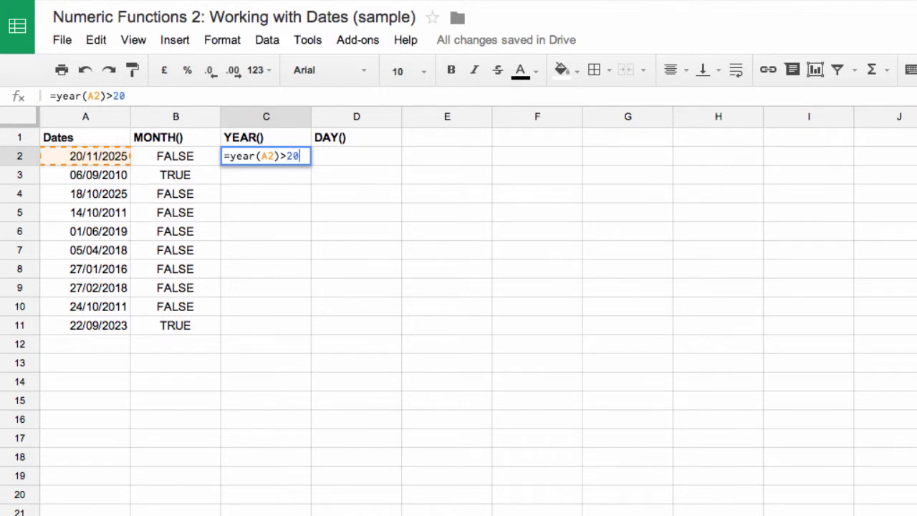
text(10)
key(Return)
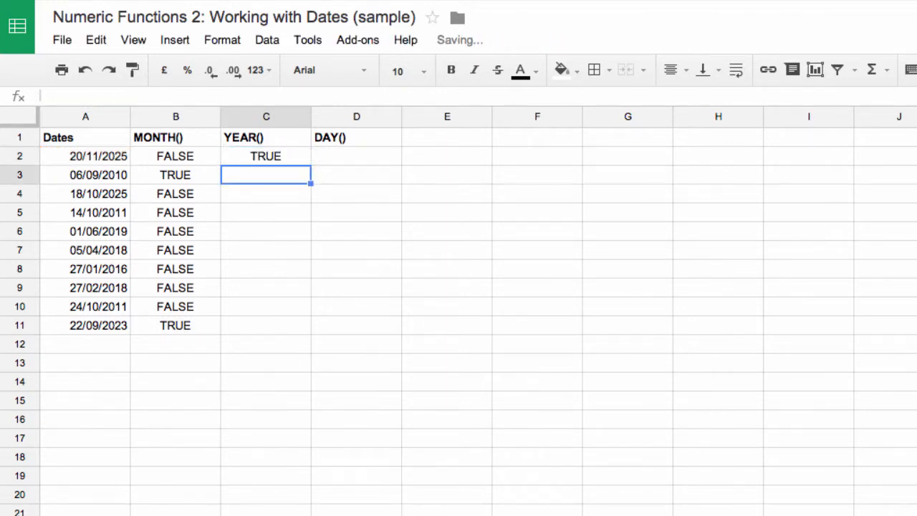
Fill the year test from C2 down to C11.
click(227, 161)
drag(310, 164, 303, 187)
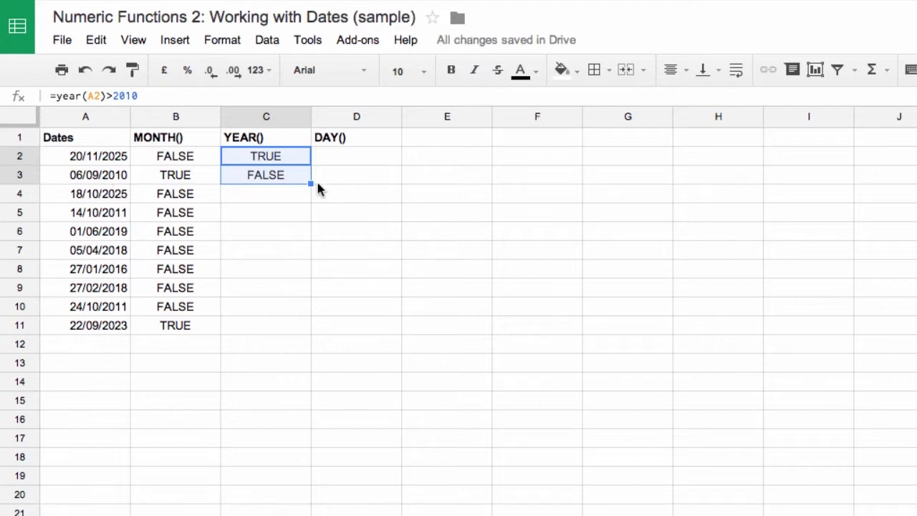
drag(310, 183, 301, 323)
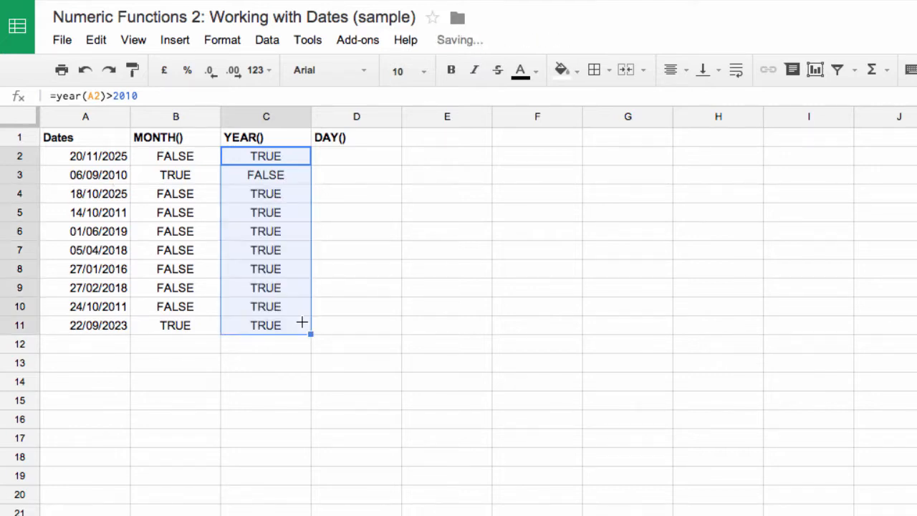
Enter a formula in cell D2 that tests whether the day of A2 is 15 or earlier: =day(A2)<=15.
click(341, 155)
text(=d)
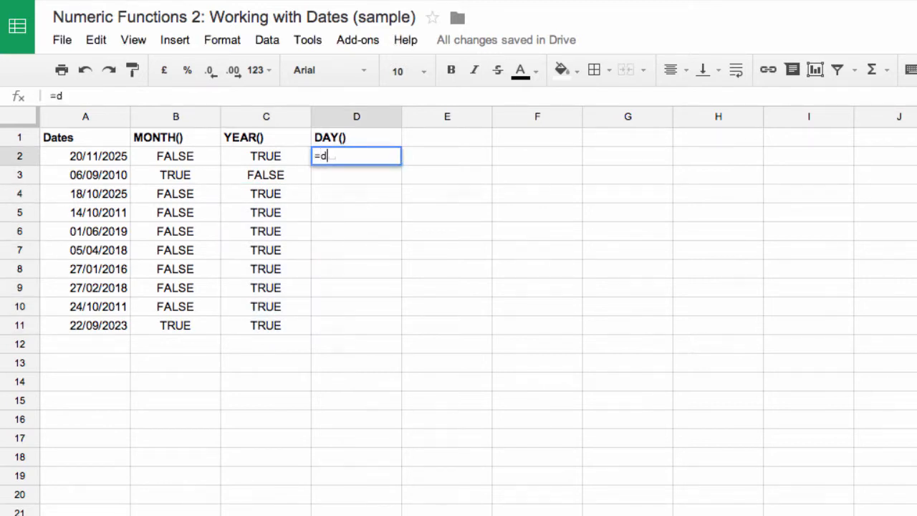
text(ay()
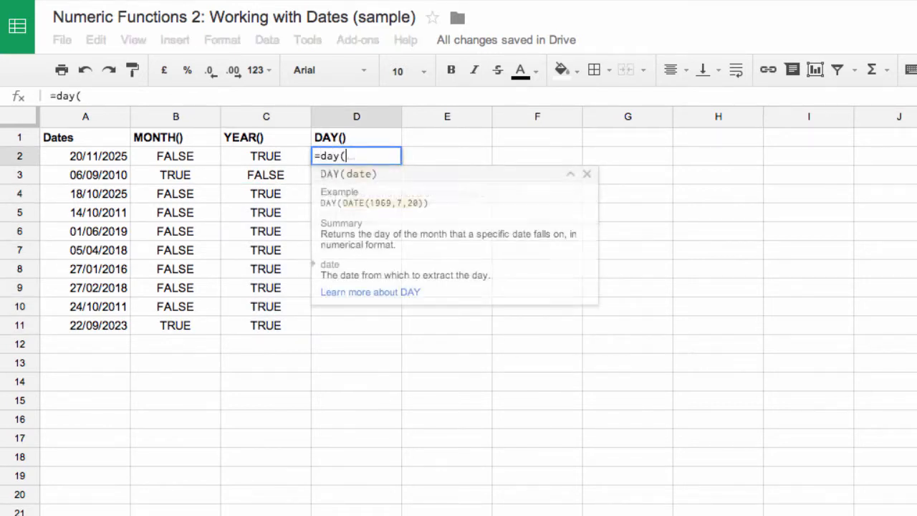
click(97, 156)
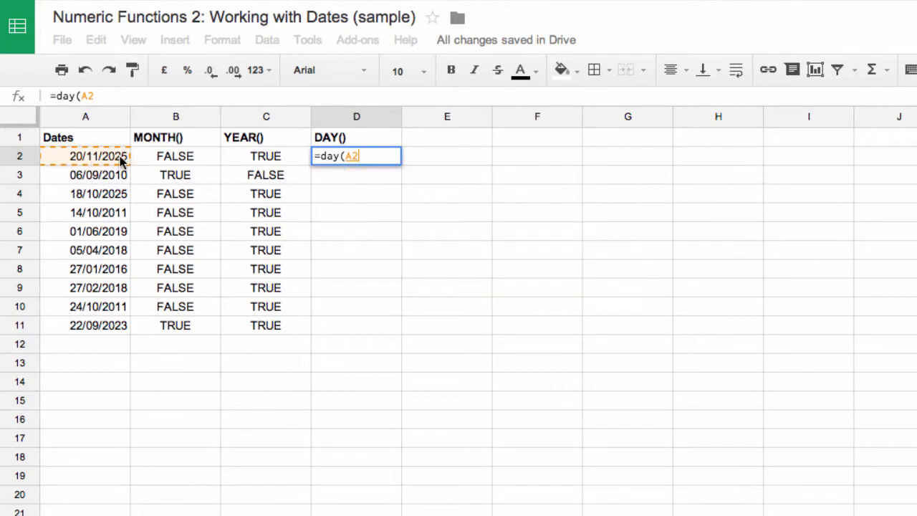
text())
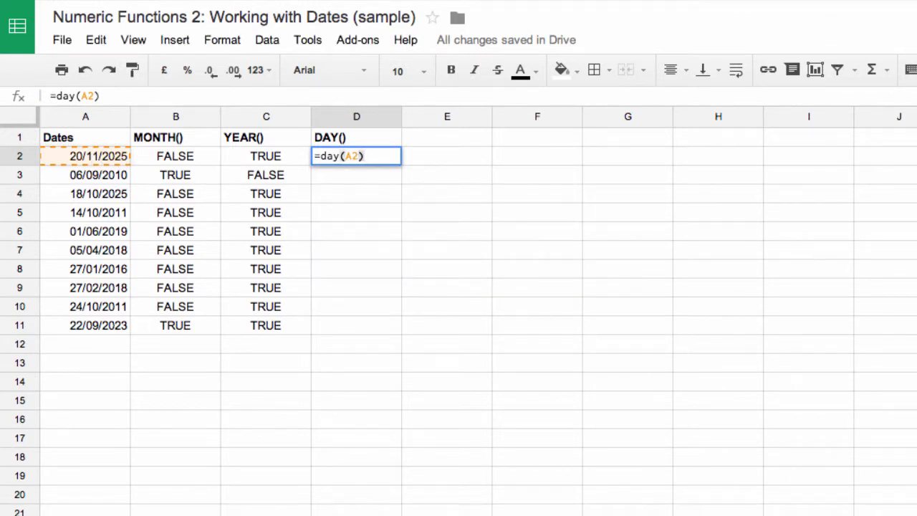
text(<=)
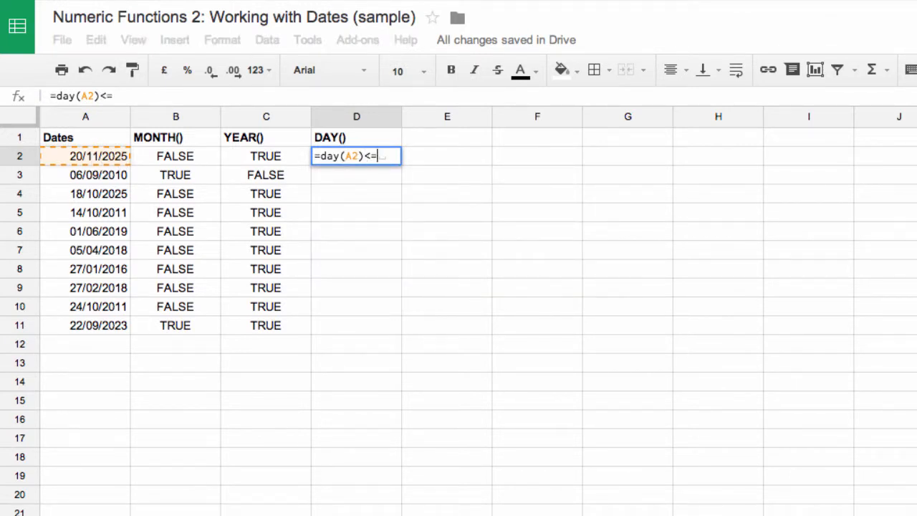
text(15)
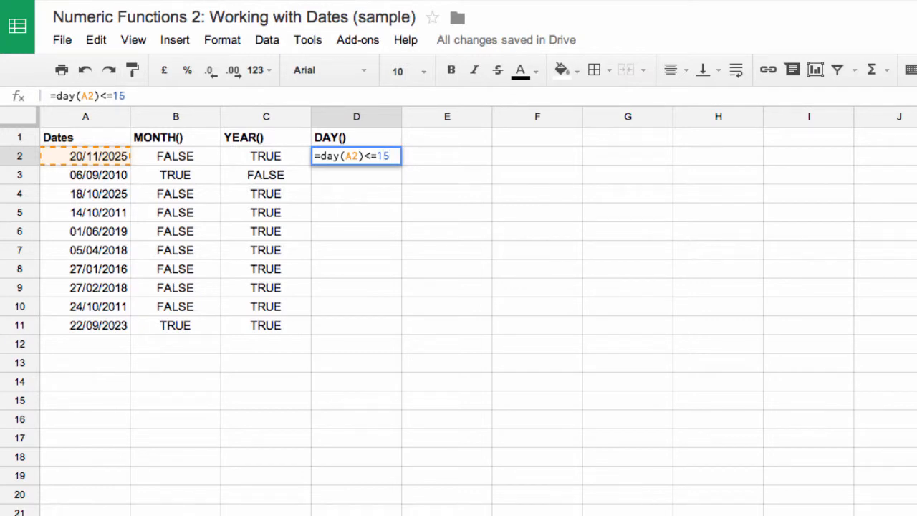
key(Return)
key(Up)
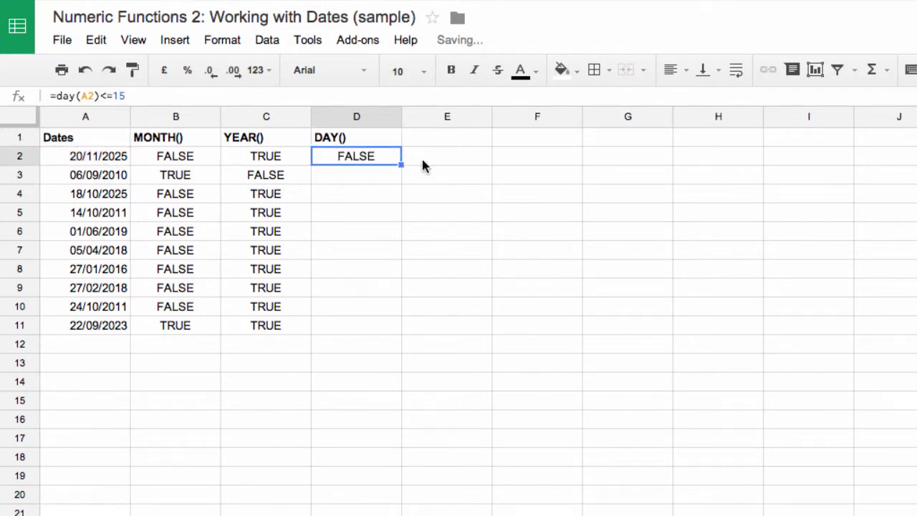
Fill the day test from D2 down to D11 and check the copied formulas in D3 and D5.
drag(401, 164, 383, 322)
click(368, 179)
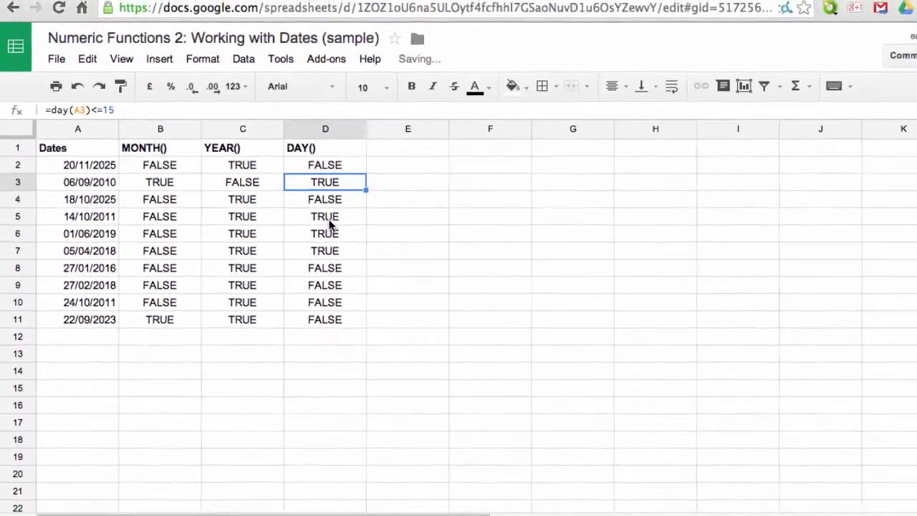
click(329, 224)
Switch to the sheet with the Original Date column and enter 19800312 in cell A4.
click(497, 496)
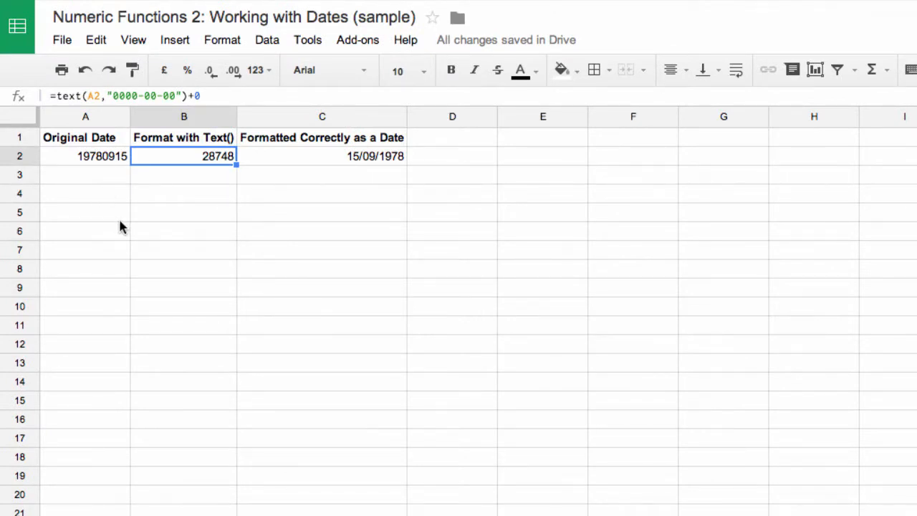
click(119, 194)
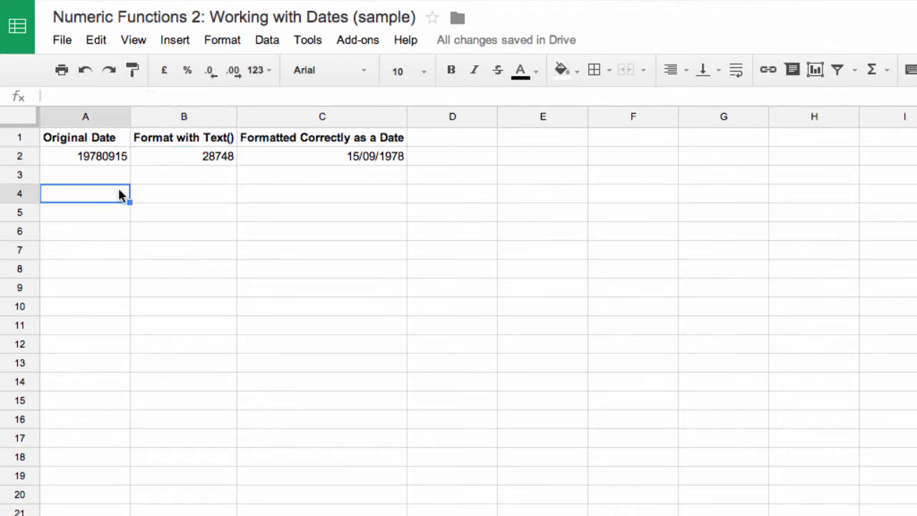
text(1980)
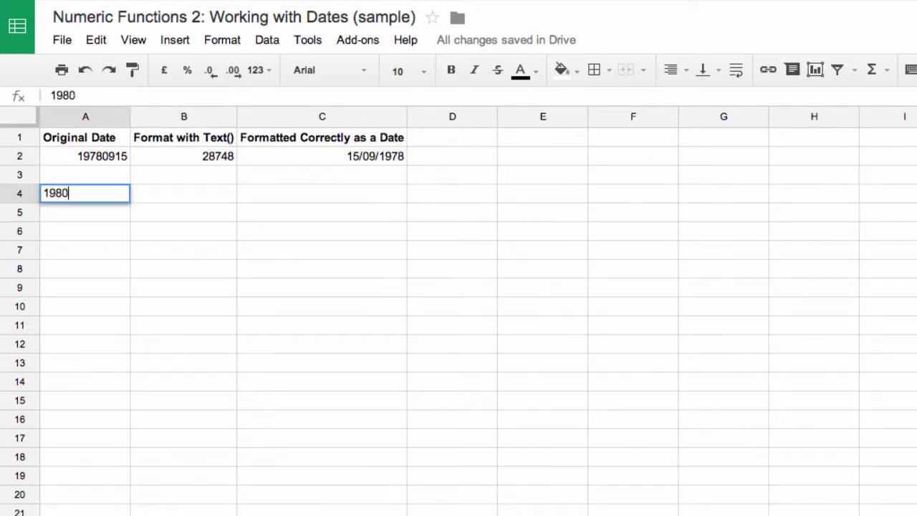
text(0312)
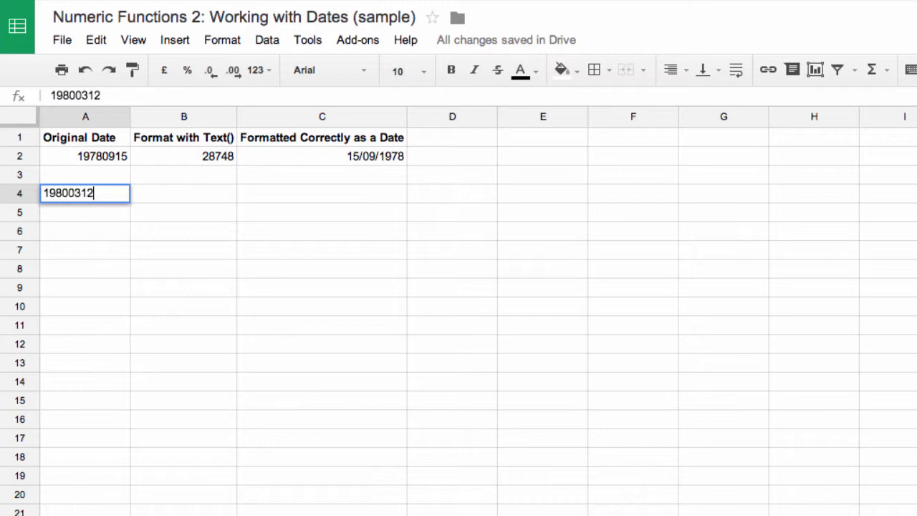
key(Return)
key(Up)
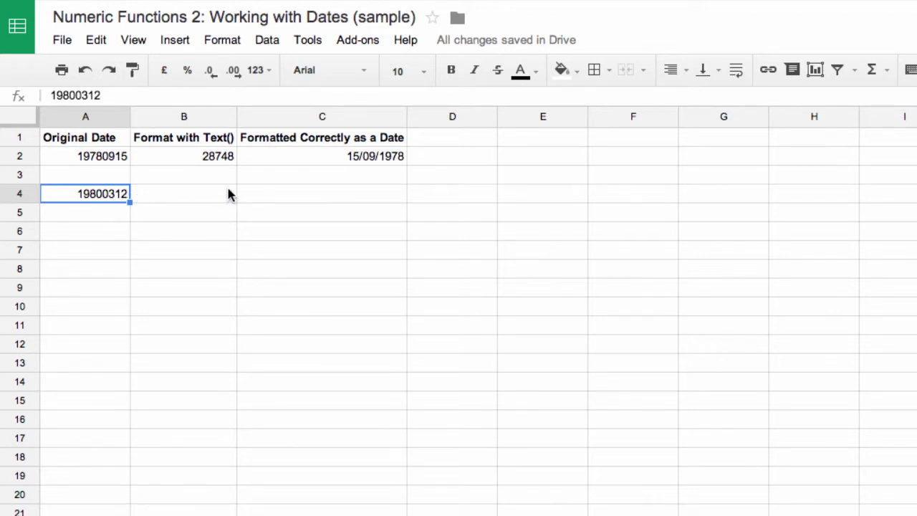
Check the formula in B2, and enter a TEXT formula for A4 in cell B4: =text(A4,"yyyy-mm-dd").
click(211, 157)
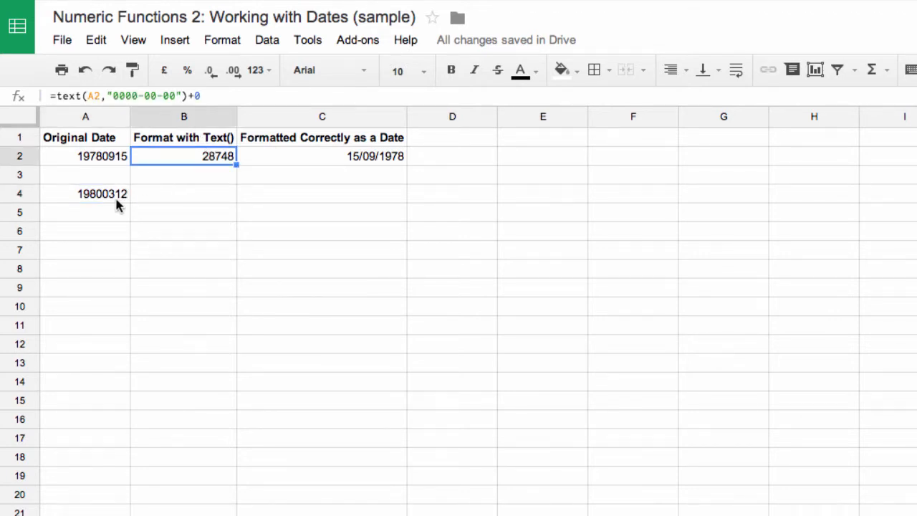
click(164, 195)
text(=)
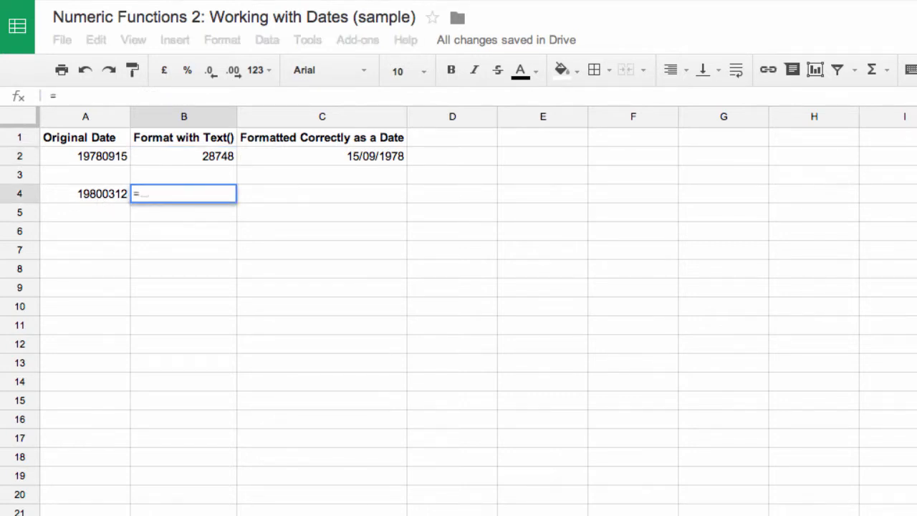
text(text)
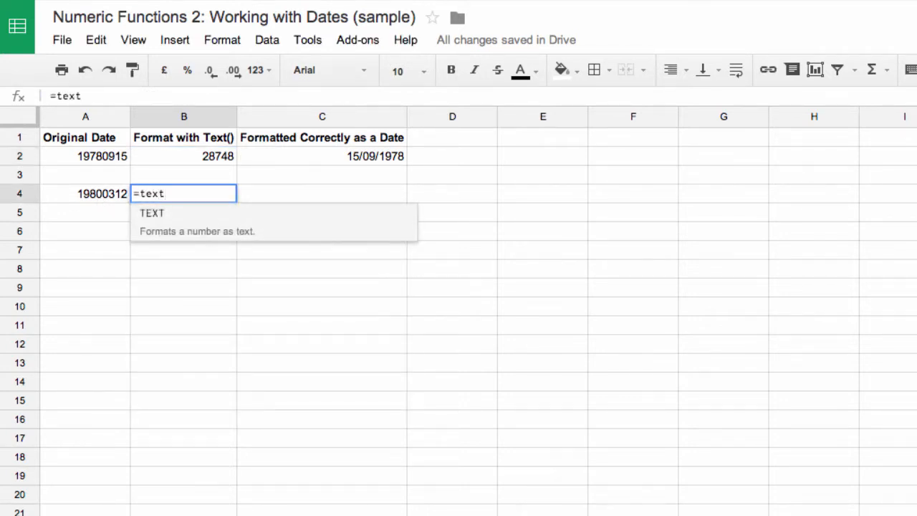
text(()
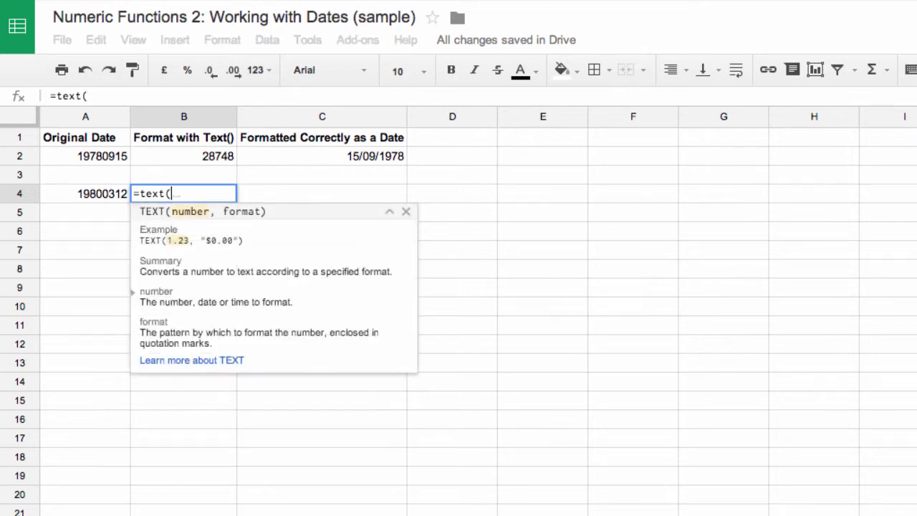
click(101, 199)
text(,)
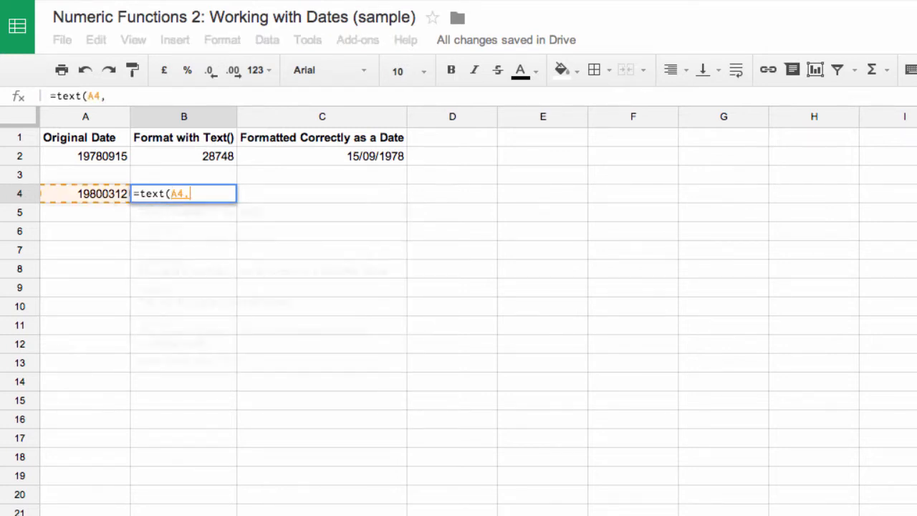
text(")
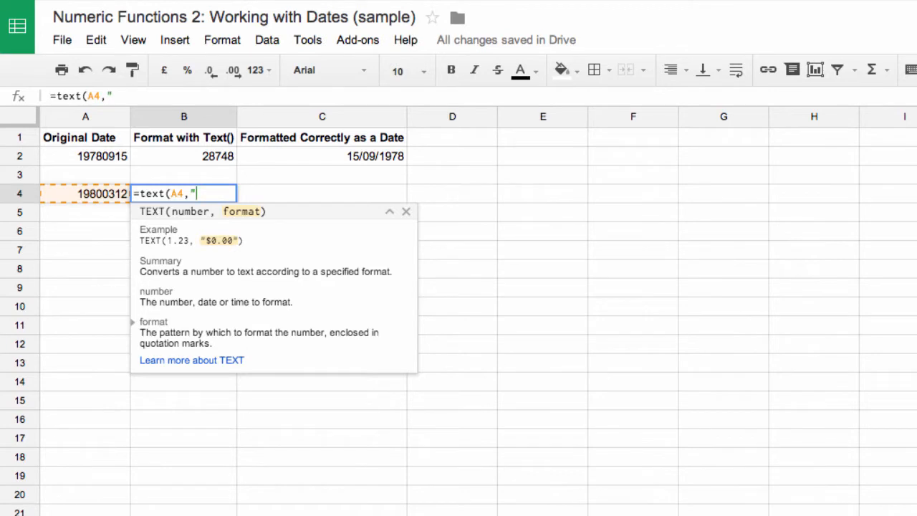
Change the format pattern in the B4 formula so that it reads =text(A4,"0000-00-00").
double_click(132, 96)
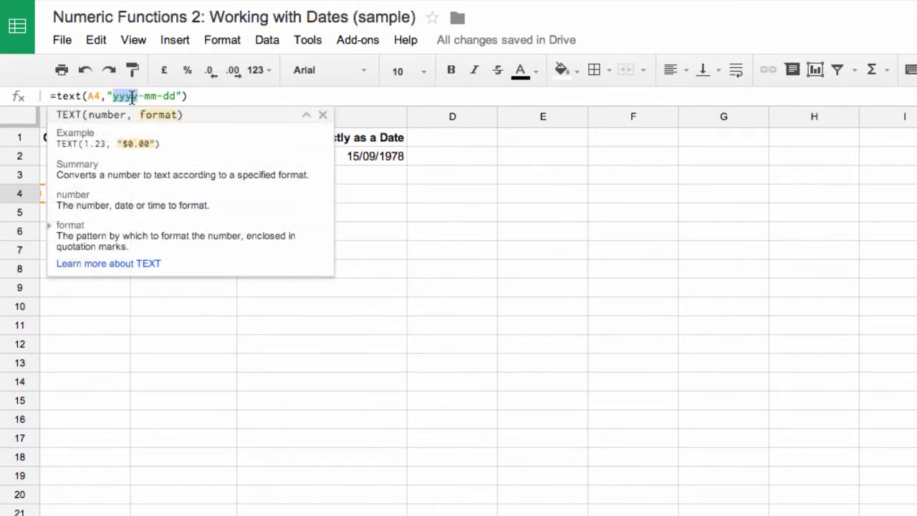
text(0000-mm-dd)
double_click(152, 95)
text(00)
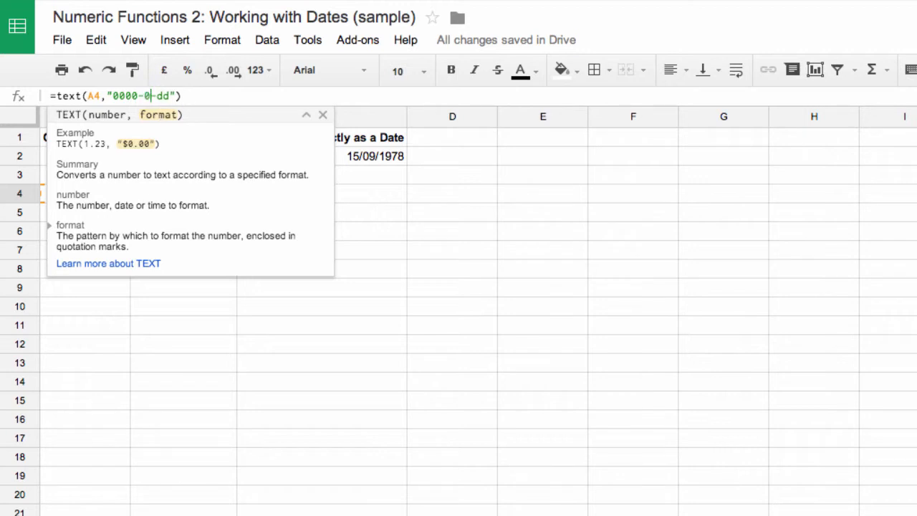
double_click(165, 95)
text(00)
key(Return)
Compare B4 with the formula in B2 and append +0 to the TEXT formula in B4.
click(210, 159)
click(204, 196)
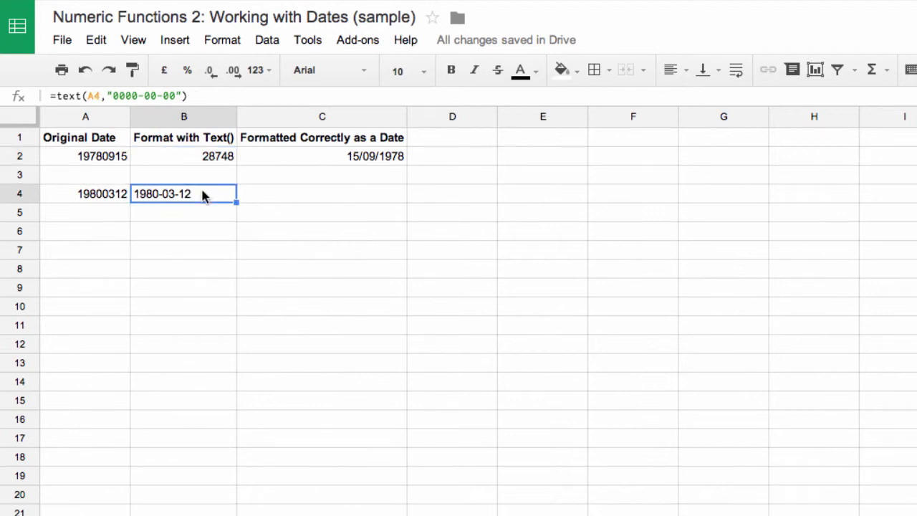
click(193, 97)
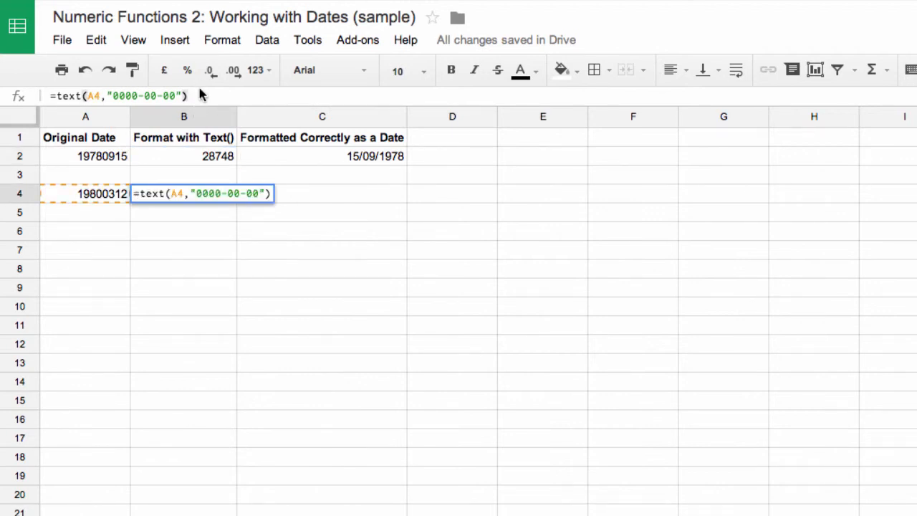
text(+0)
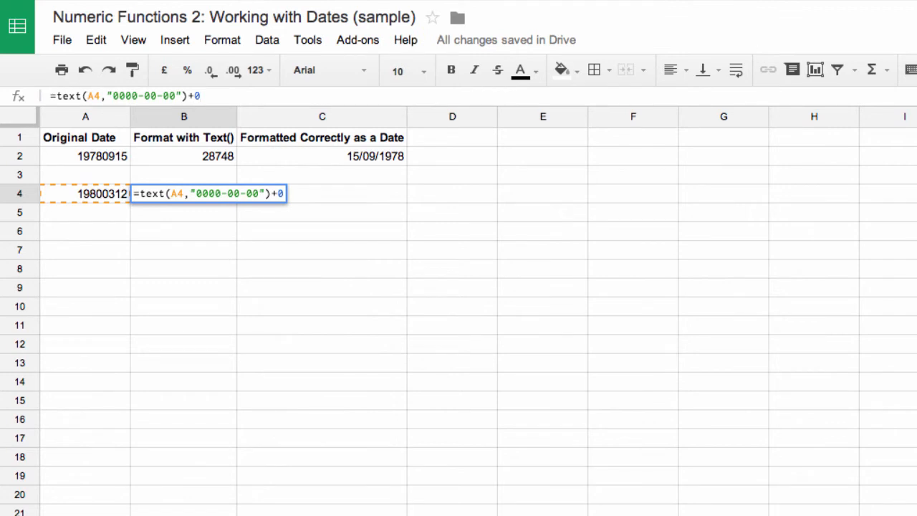
key(Return)
key(Up)
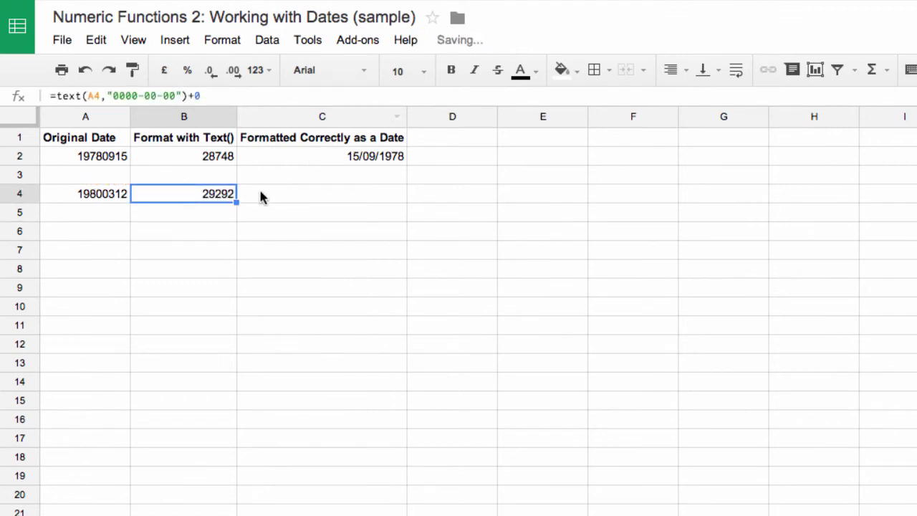
Apply the Date number format to cell B4.
click(354, 194)
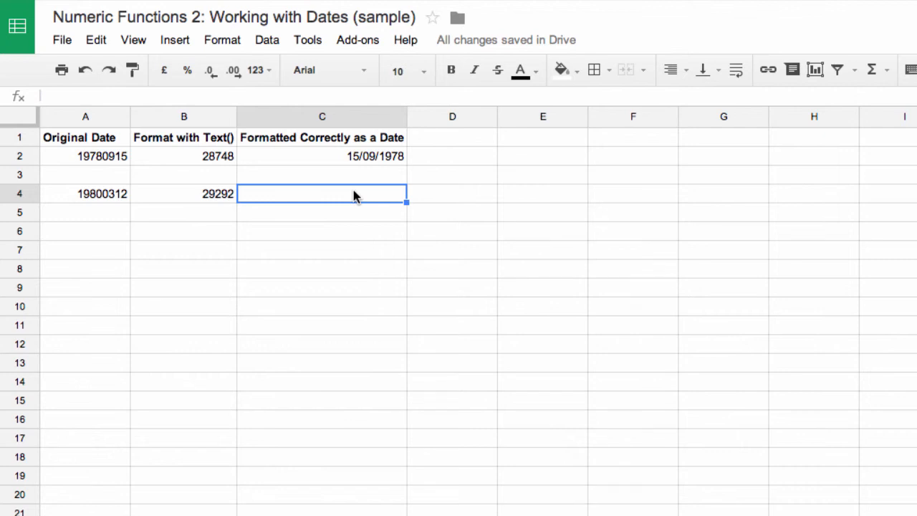
click(195, 192)
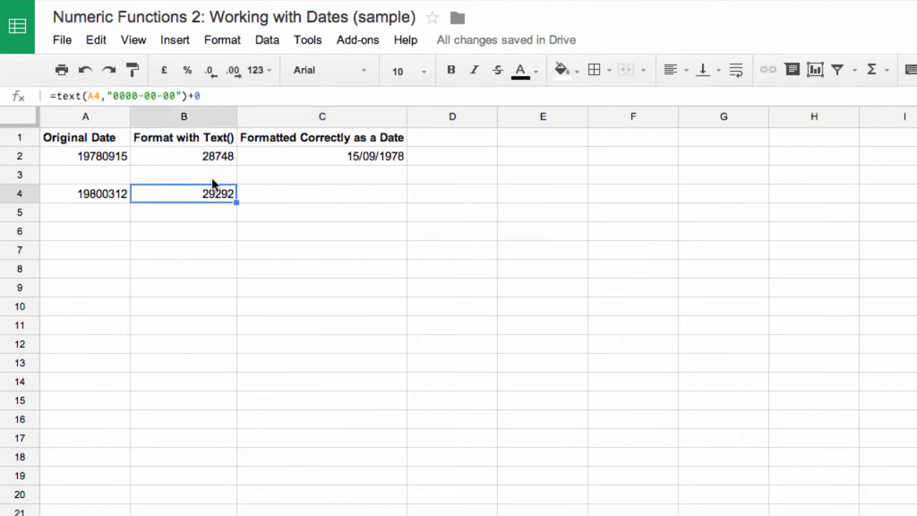
click(267, 70)
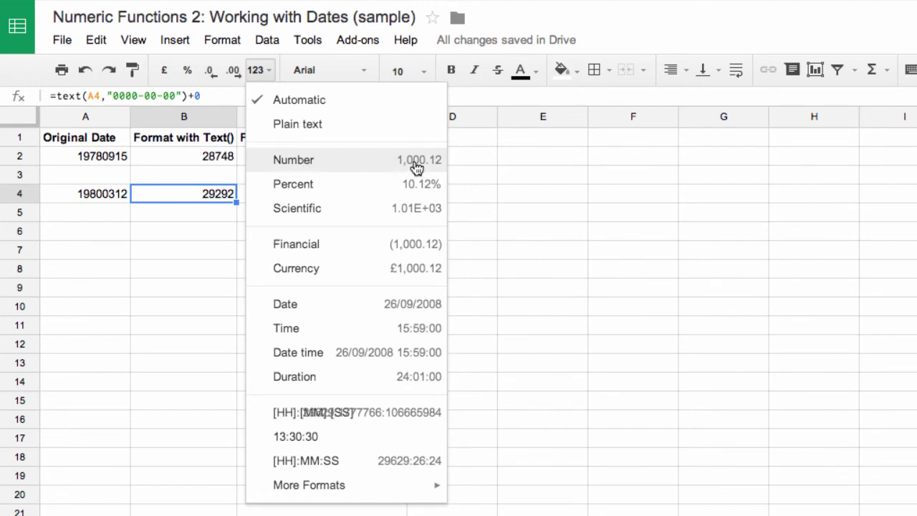
click(340, 303)
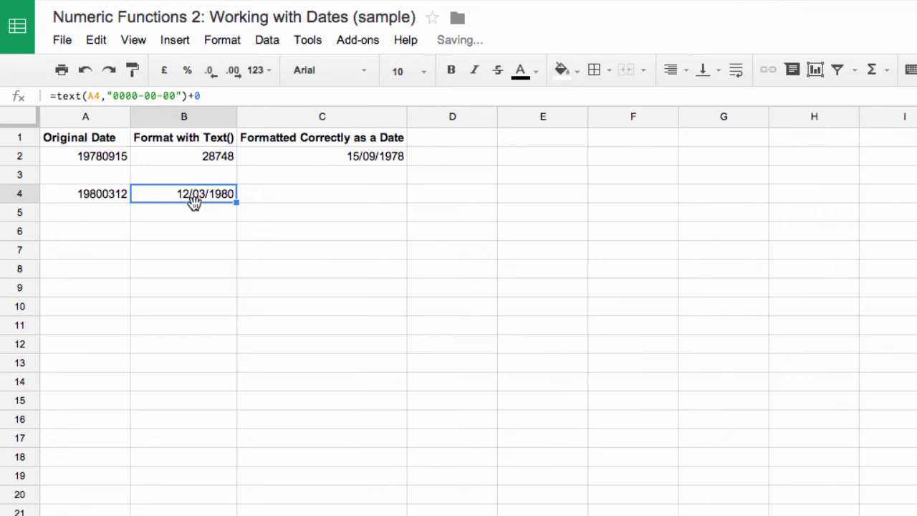